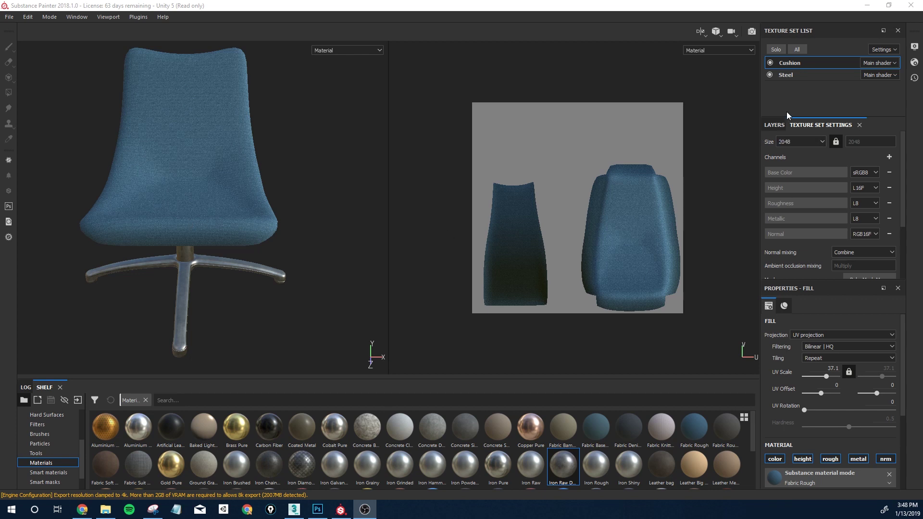
- Hide the Cushion texture set, inspect the steel base with Steel active, then show Cushion again
click(771, 62)
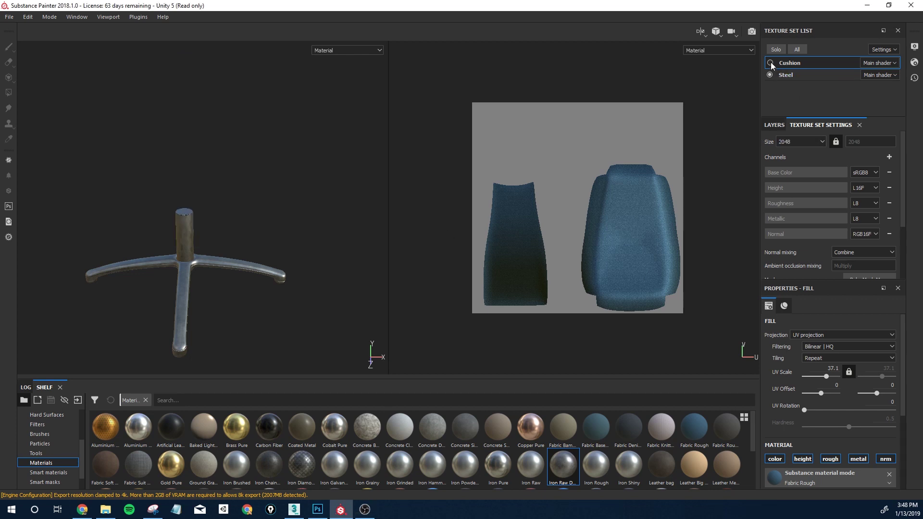
drag(247, 248, 166, 282)
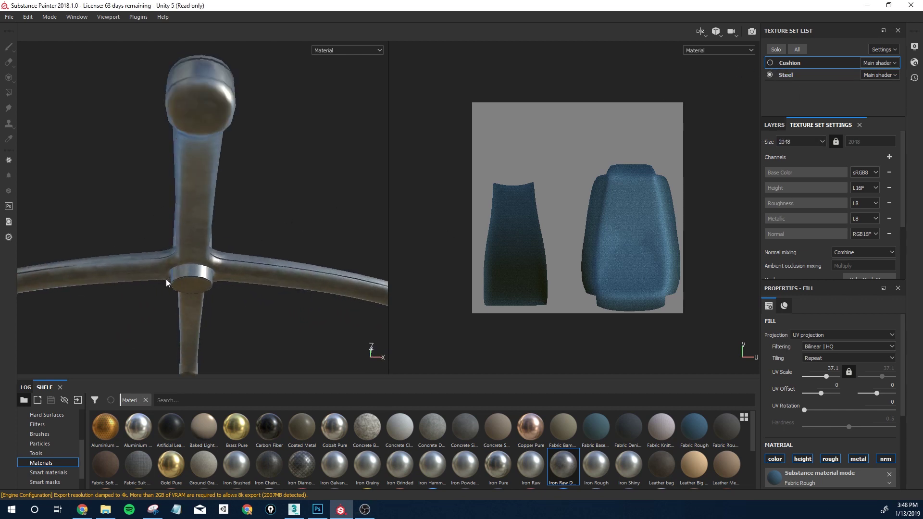
click(816, 75)
drag(127, 232, 202, 154)
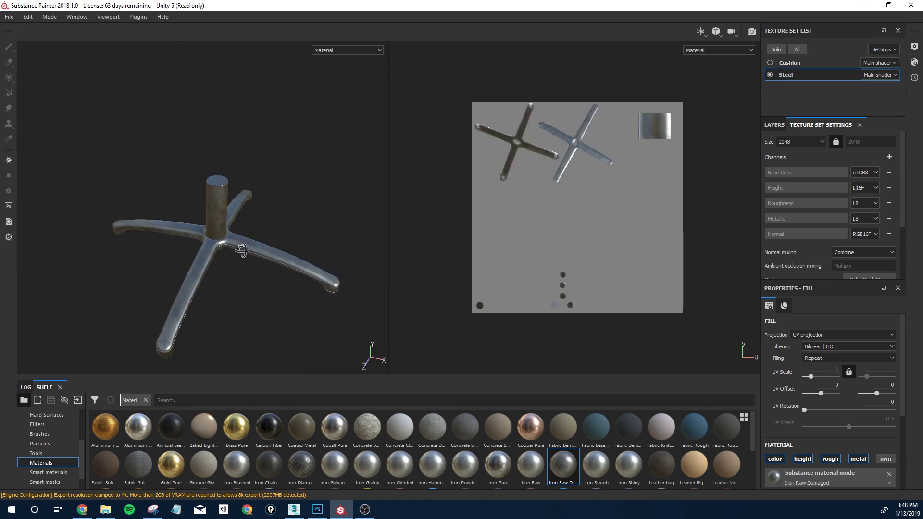
click(790, 63)
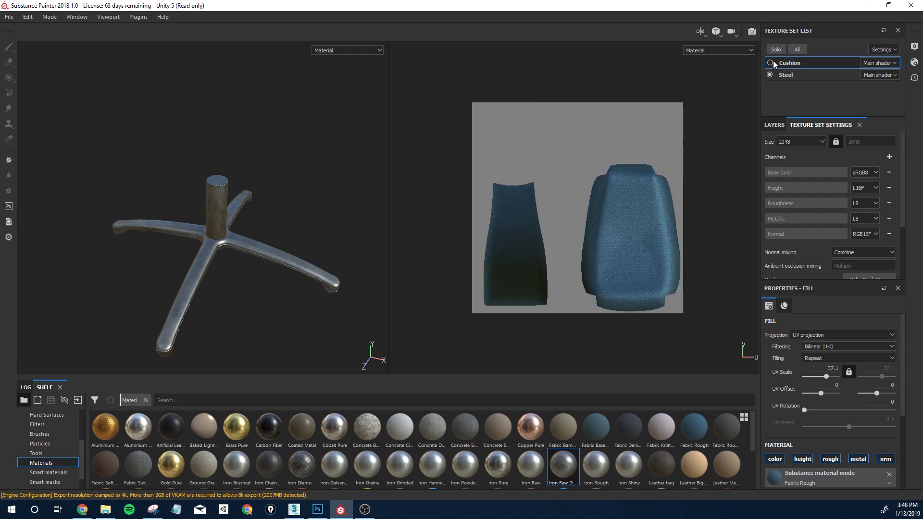
click(770, 63)
- Orbit the chair through side, front and left views while switching between Steel and Cushion
drag(247, 161, 470, 265)
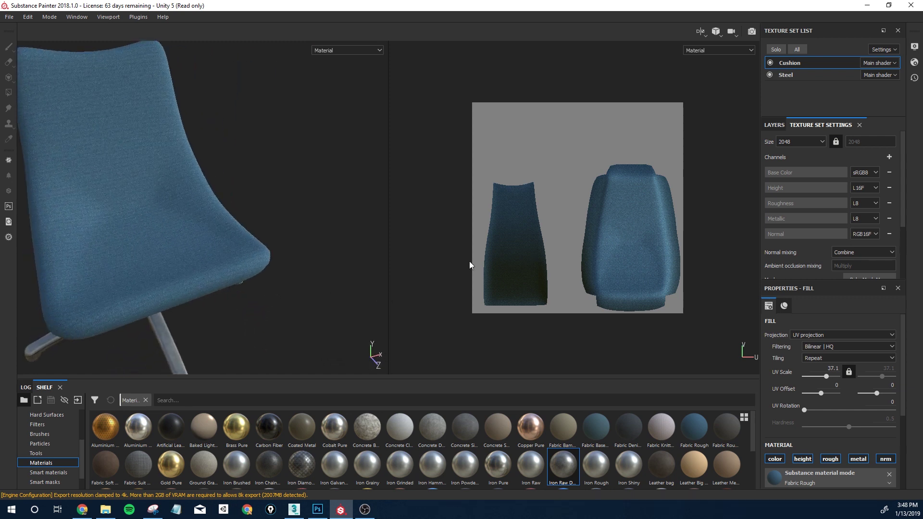
click(800, 73)
click(796, 65)
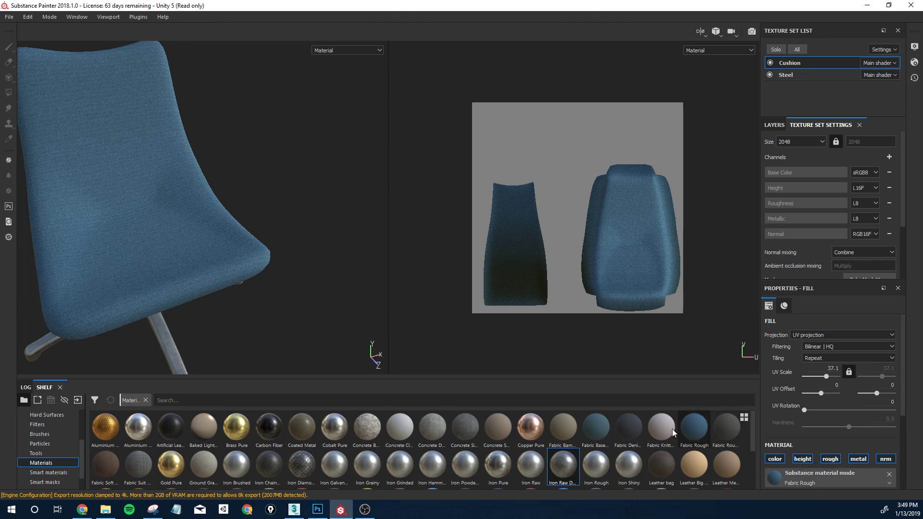
drag(29, 262, 181, 268)
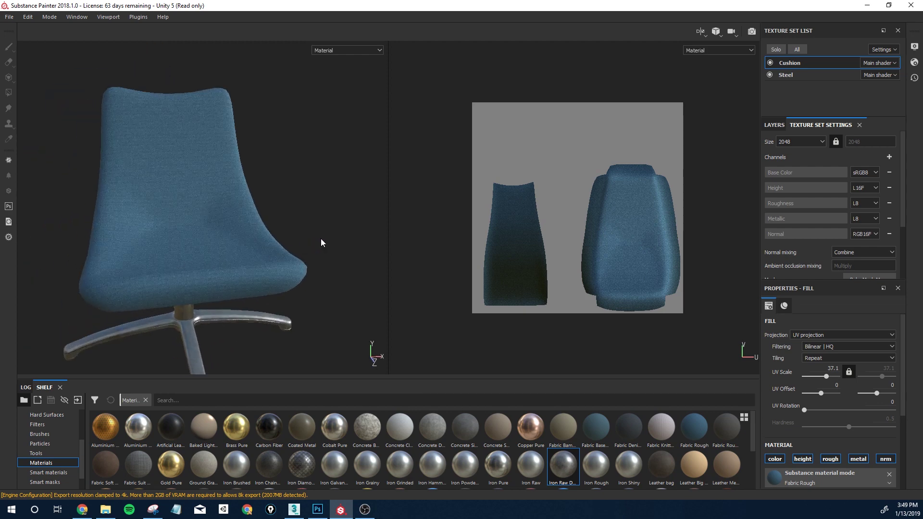
drag(309, 236, 200, 232)
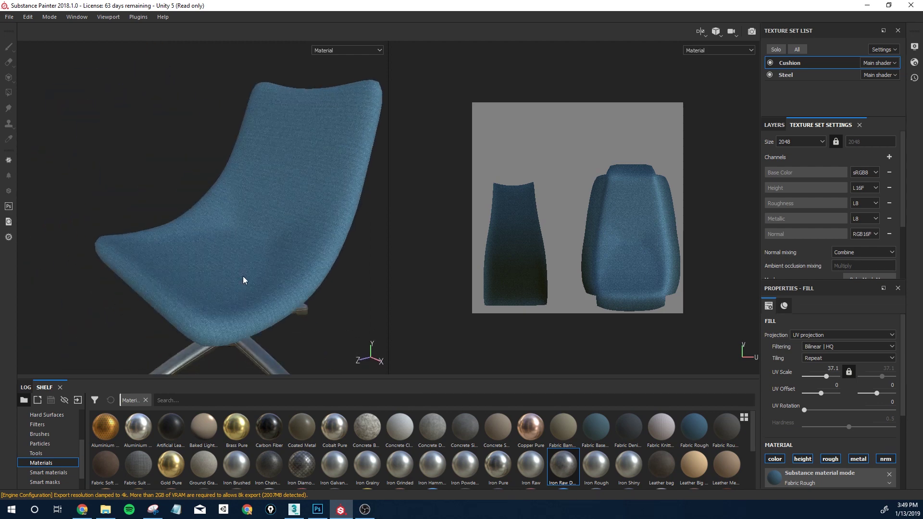
drag(244, 278, 216, 169)
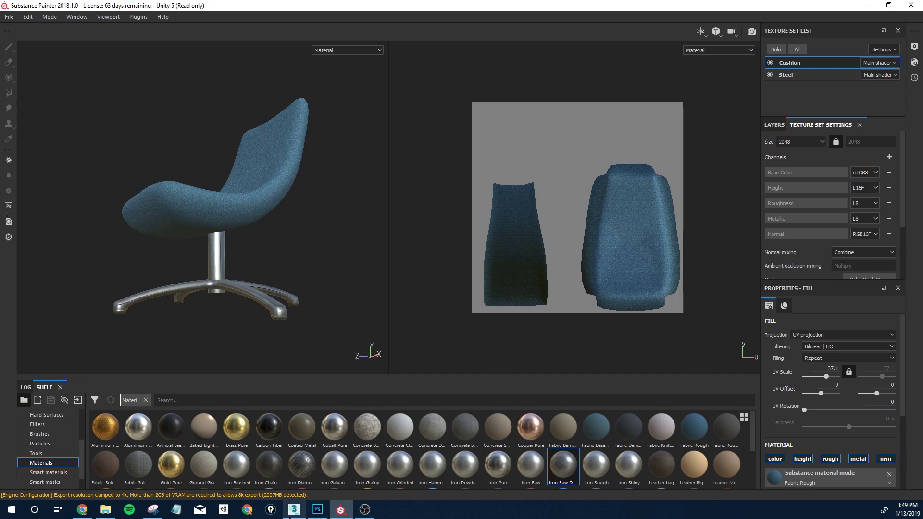
- In 3ds Max, review the seat's two checkered UV islands, close the UV editor and select all faces
click(293, 509)
drag(373, 324, 365, 288)
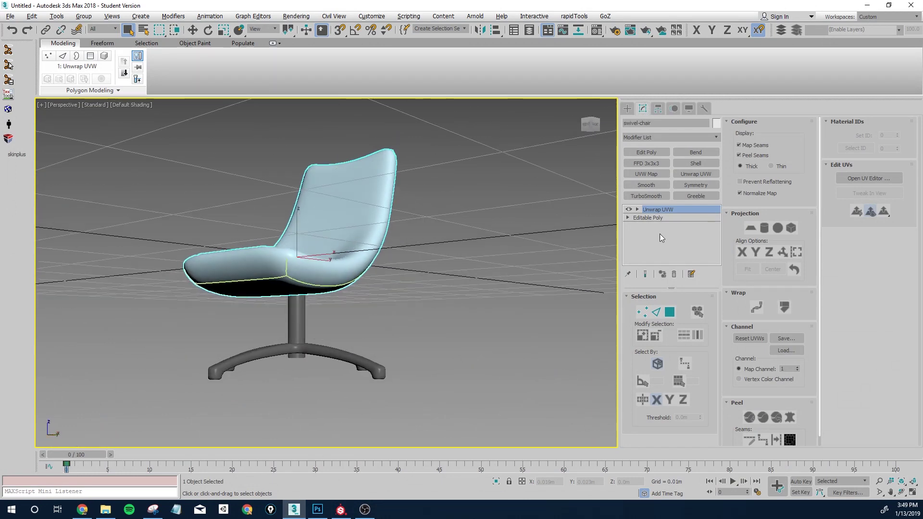
click(869, 178)
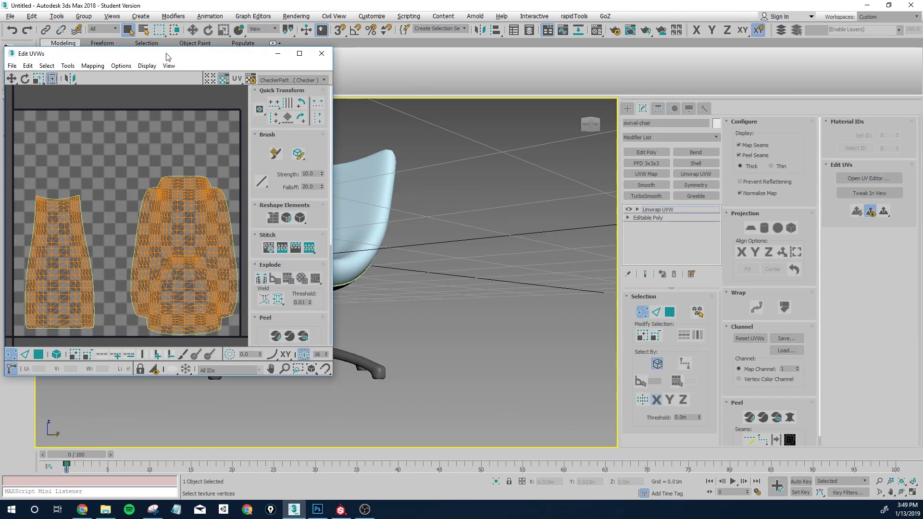
drag(165, 54, 512, 65)
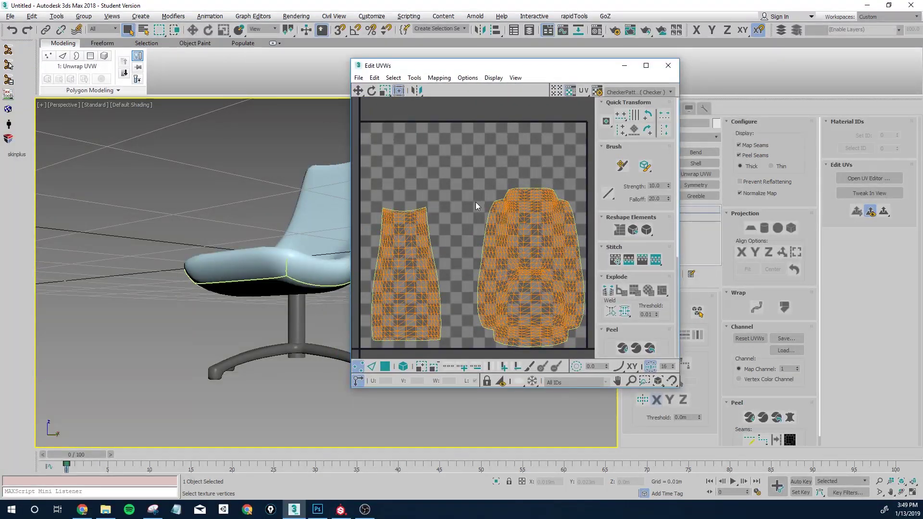
drag(231, 265, 192, 265)
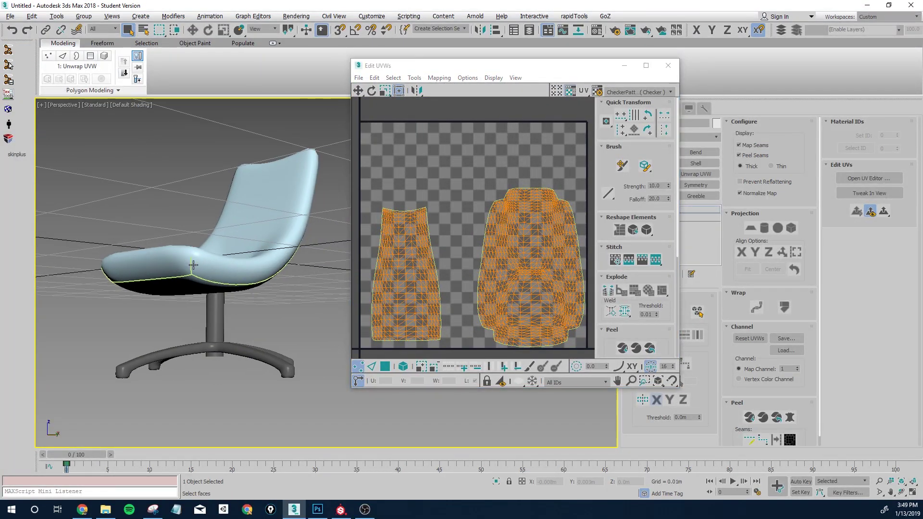
scroll(192, 266, up, 2)
click(668, 66)
scroll(345, 302, down, 5)
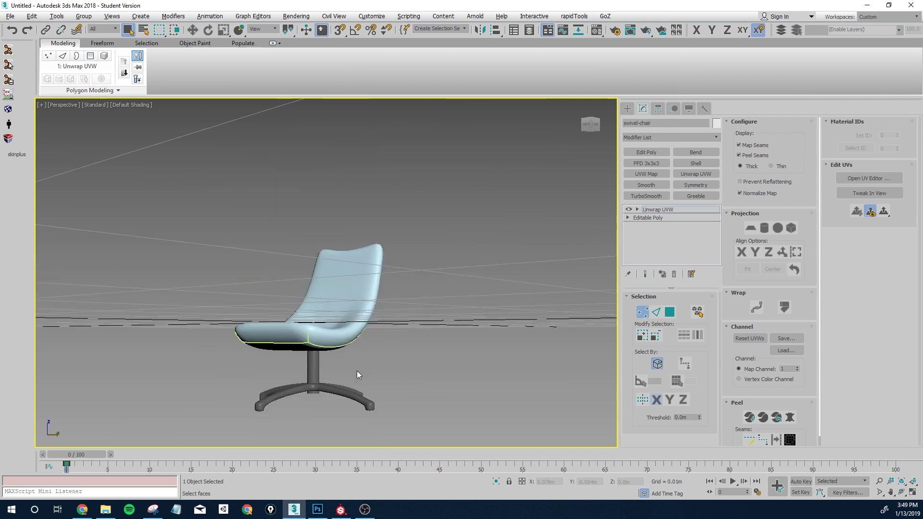
key(ctrl+a)
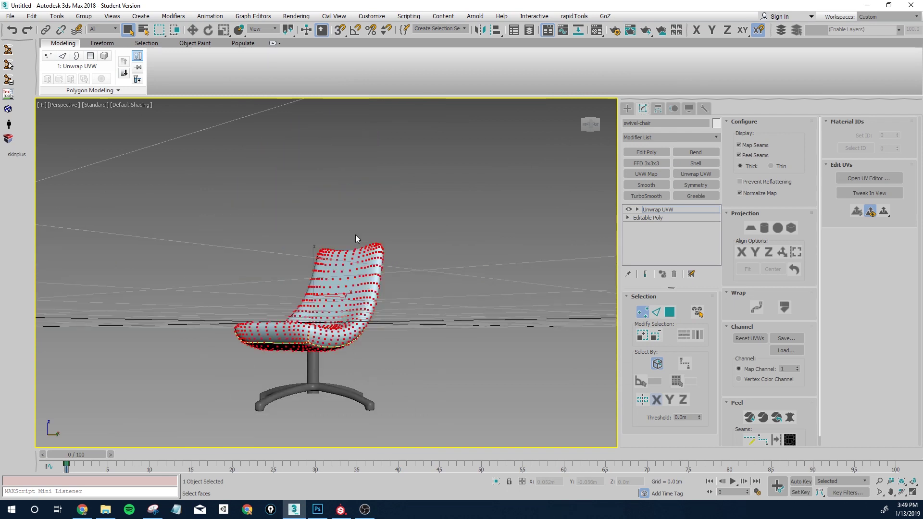
click(627, 108)
- Select both seat and steel base, inspect their shared Unwrap UVW layout, then return to Substance Painter
key(ctrl+a)
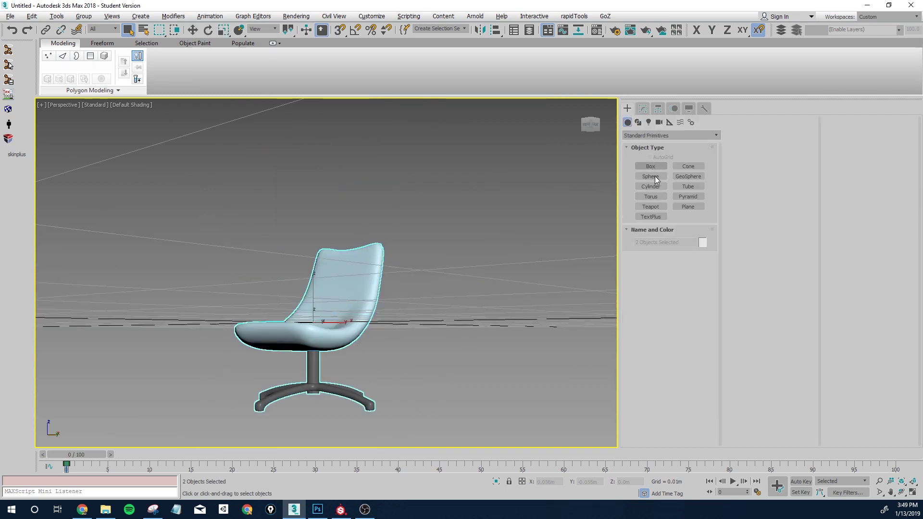
click(643, 109)
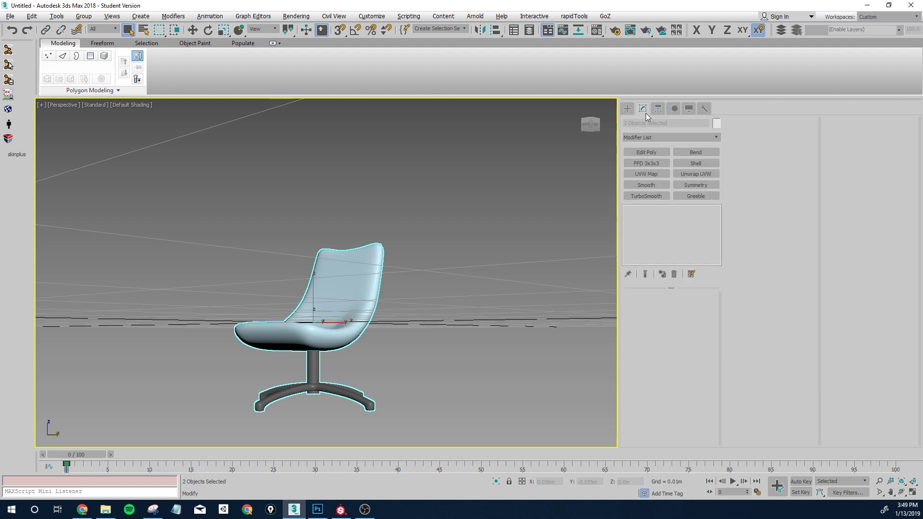
click(691, 172)
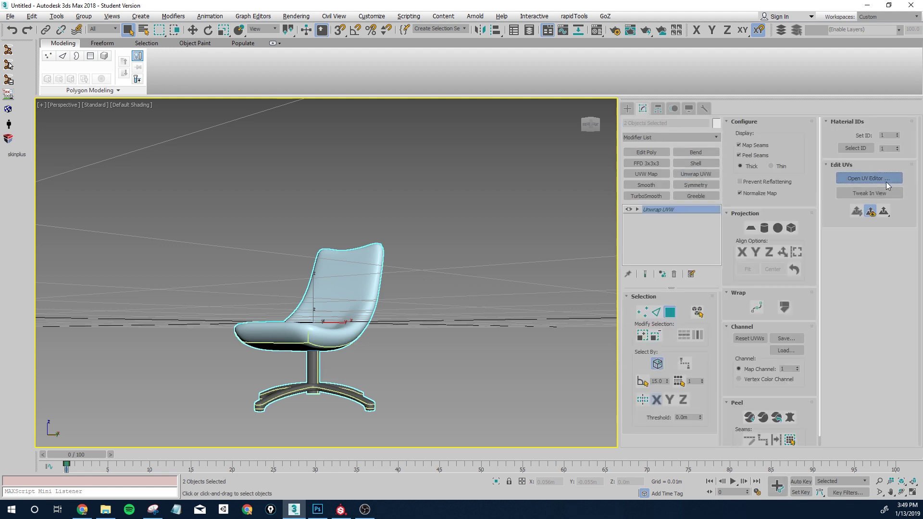
click(869, 179)
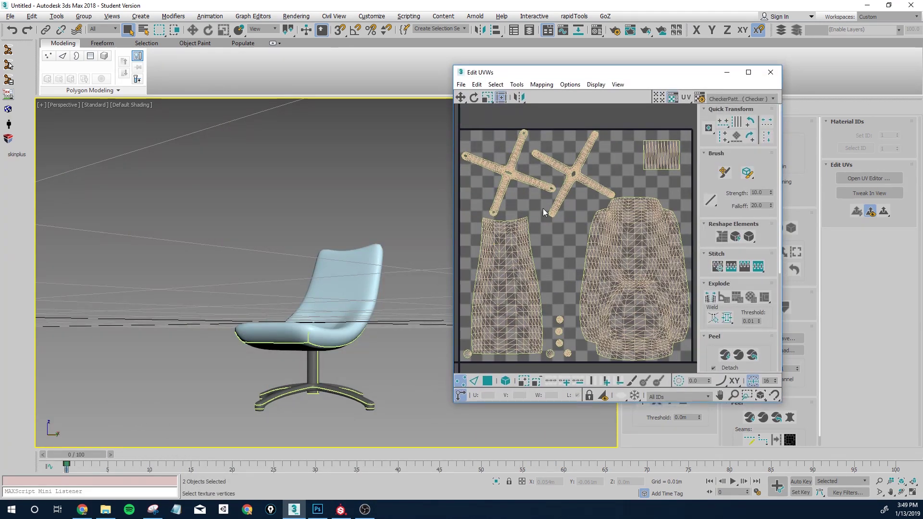
scroll(544, 212, up, 5)
scroll(620, 169, down, 5)
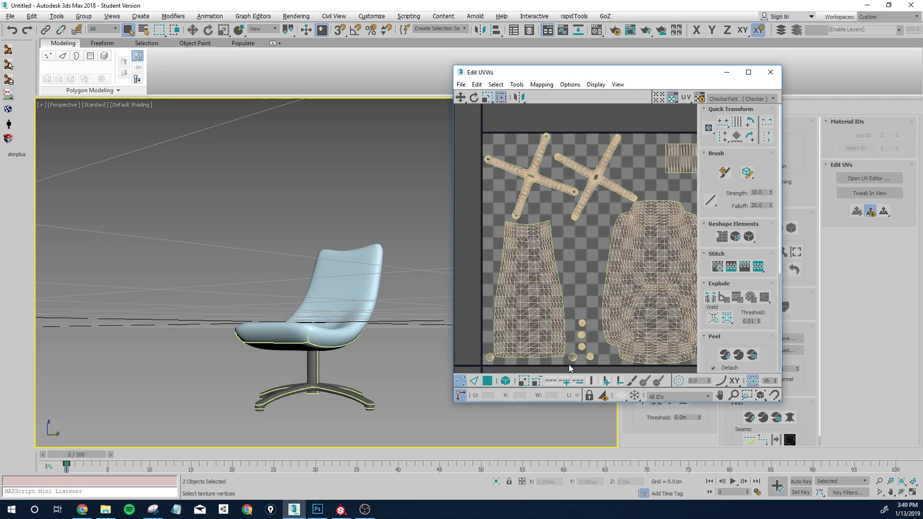
scroll(594, 263, down, 3)
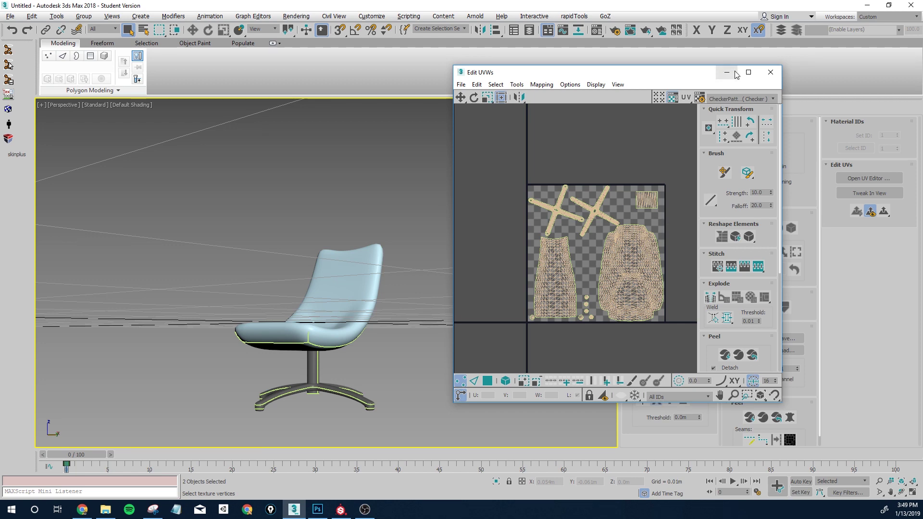
click(769, 72)
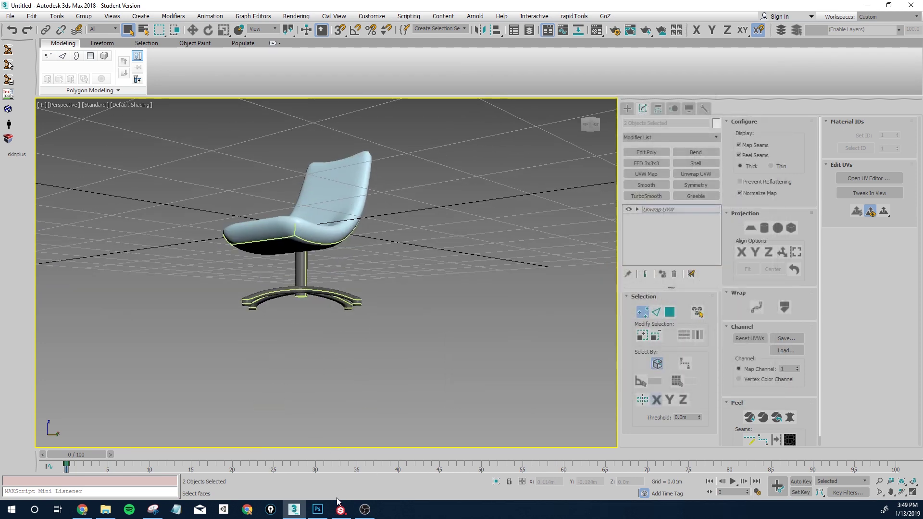
key(alt+Tab)
- Run Export to Photoshop with basecolor and normal checked for both Cushion and Steel texture sets
drag(214, 220, 555, 264)
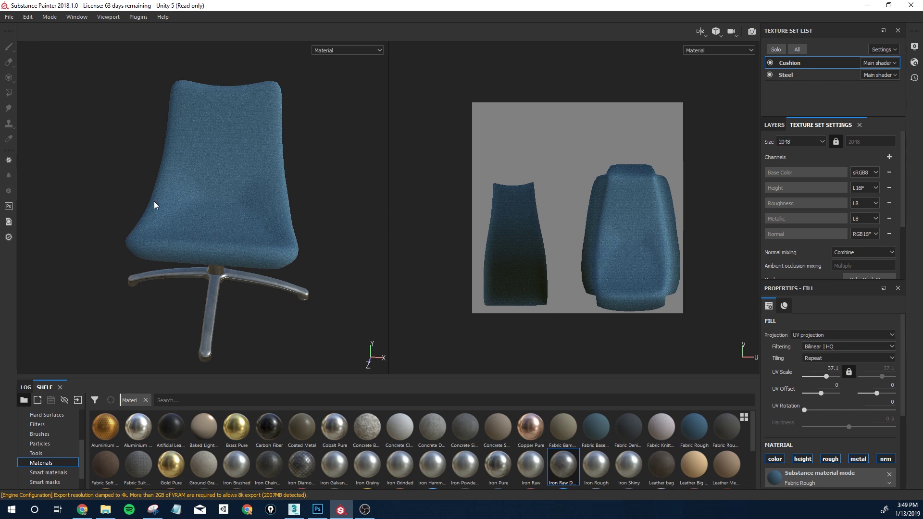
click(10, 208)
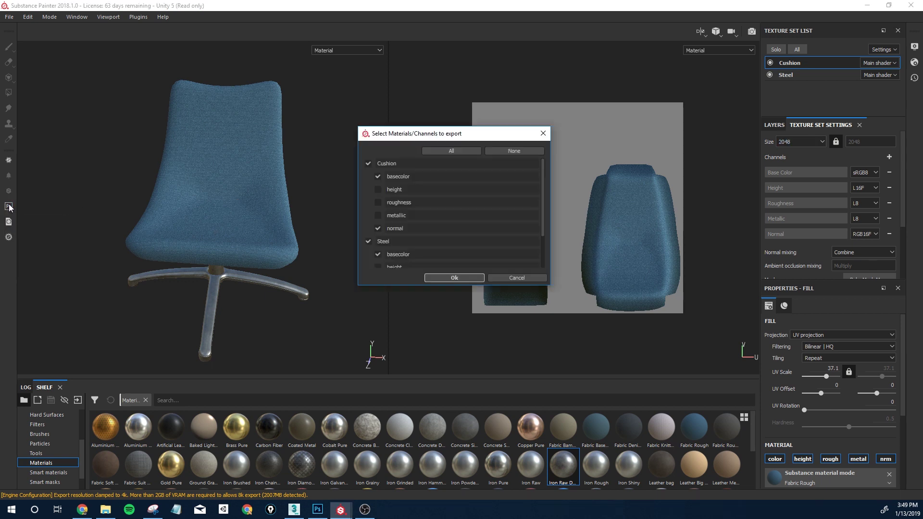
scroll(411, 243, down, 3)
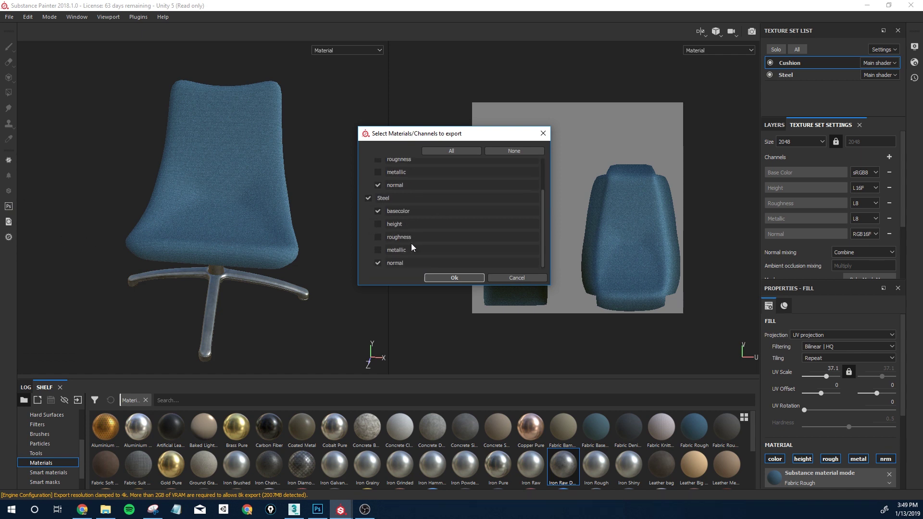
scroll(412, 241, up, 3)
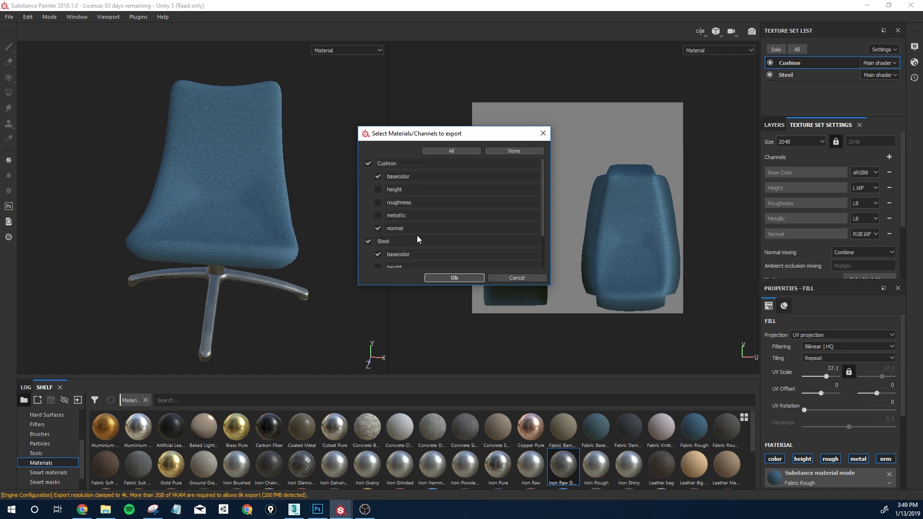
scroll(412, 199, down, 3)
scroll(406, 185, up, 3)
scroll(414, 231, down, 3)
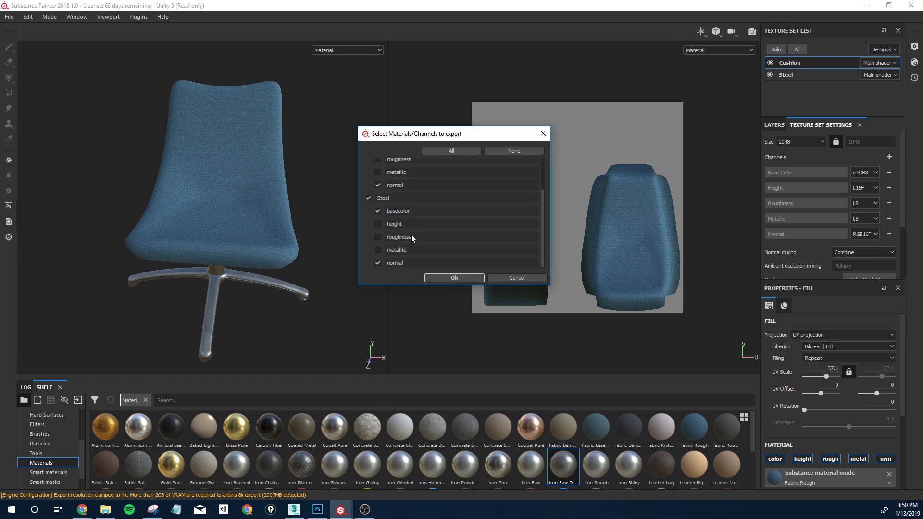
click(456, 278)
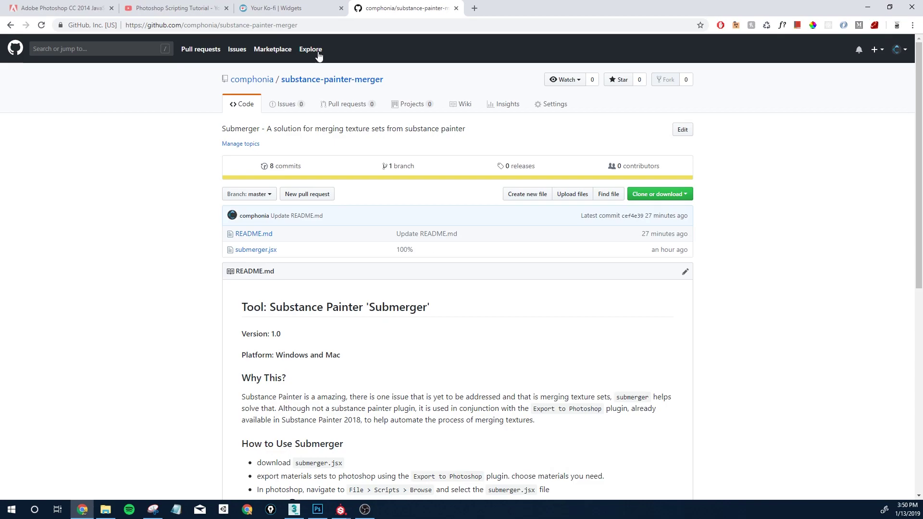
- Scroll through the Submerger README on the substance-painter-merger repository page
scroll(240, 268, down, 5)
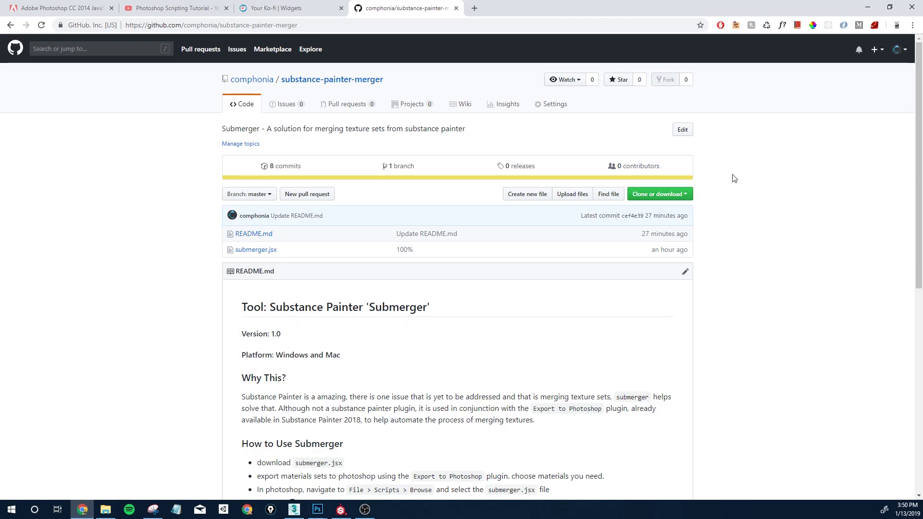
scroll(688, 235, down, 5)
scroll(780, 176, up, 4)
scroll(366, 268, up, 1)
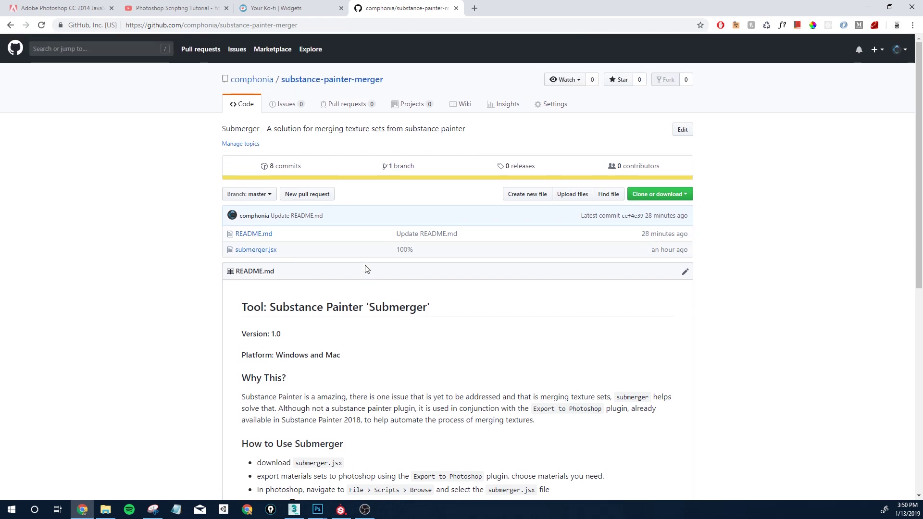
scroll(565, 272, down, 8)
scroll(414, 315, up, 8)
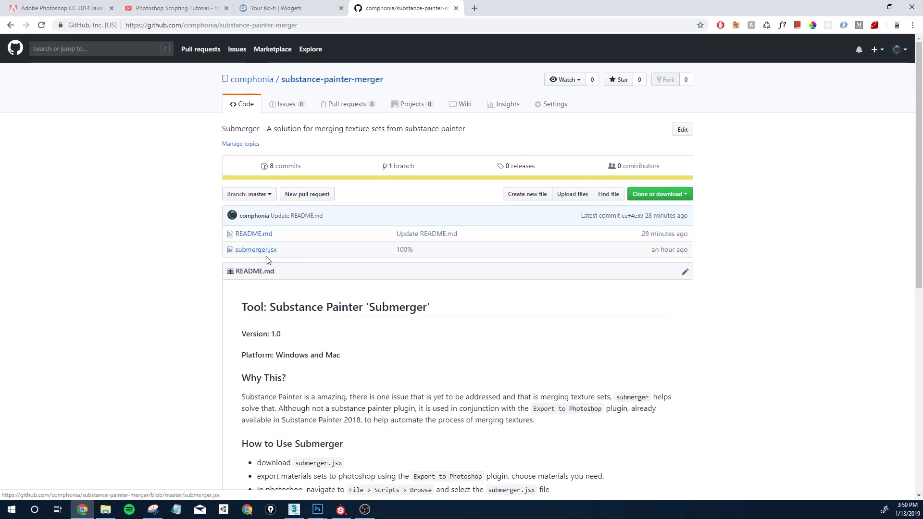
- In Photoshop, move the Steel_normal snapshot layer to the top, hide it and deselect it
key(alt+Tab)
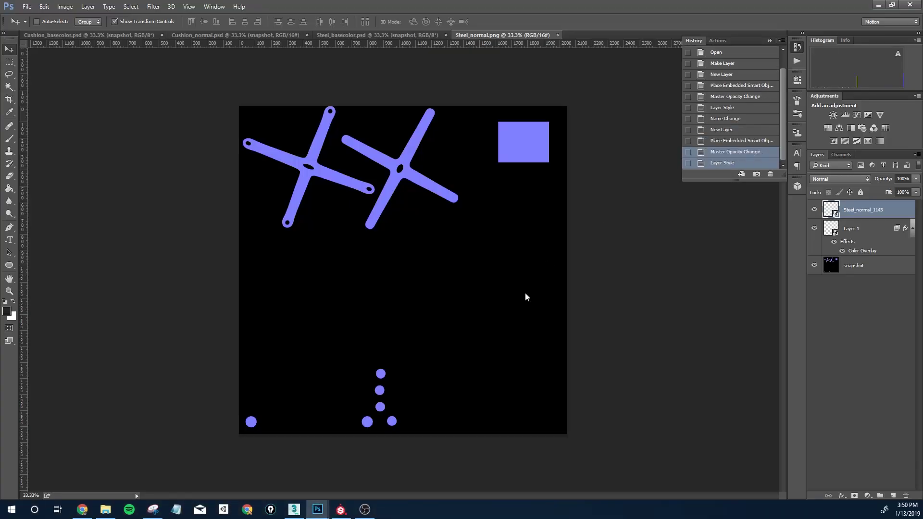
key(alt+bracketright)
key(ctrl+bracketright)
key(ctrl+bracketright)
click(813, 209)
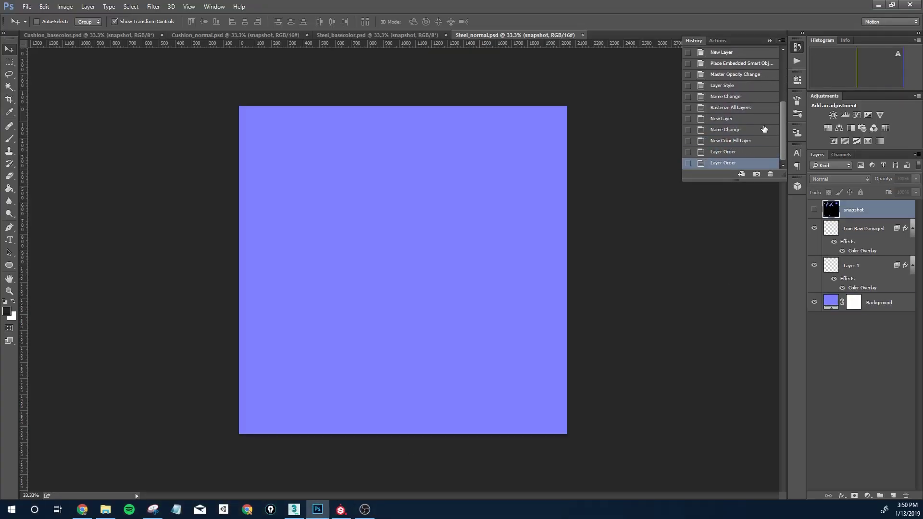
click(866, 375)
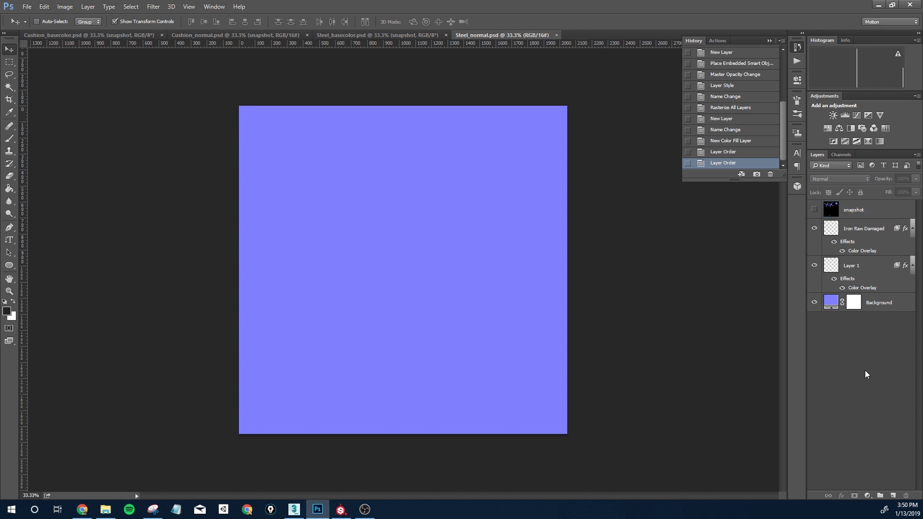
- Look through the exported documents, then select all three layers in Steel_basecolor
click(96, 36)
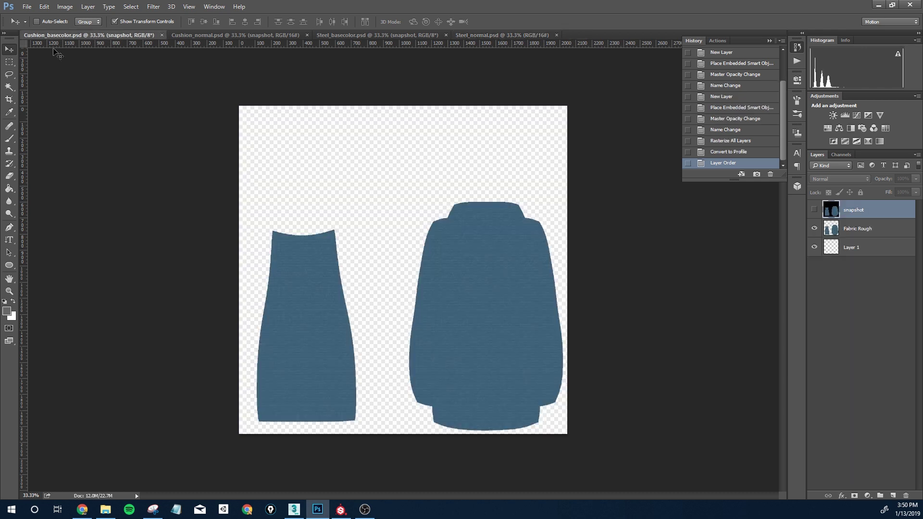
click(359, 35)
click(212, 35)
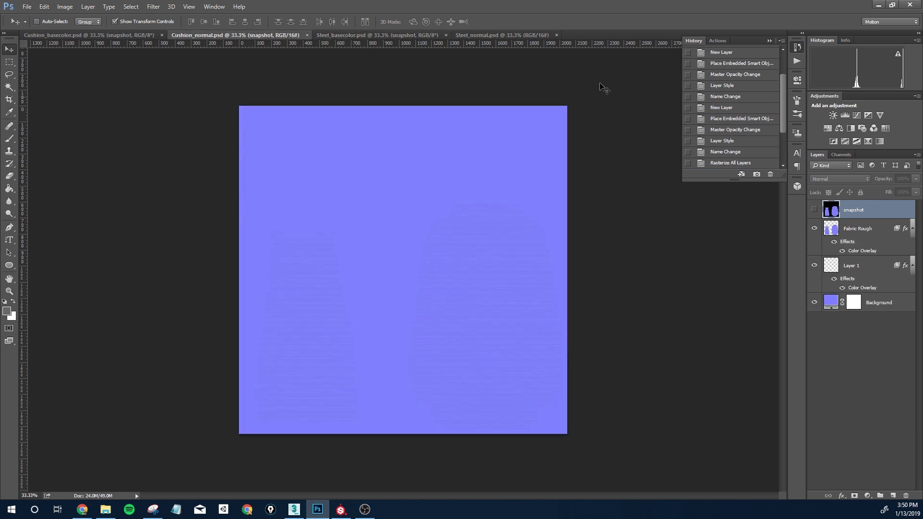
click(113, 36)
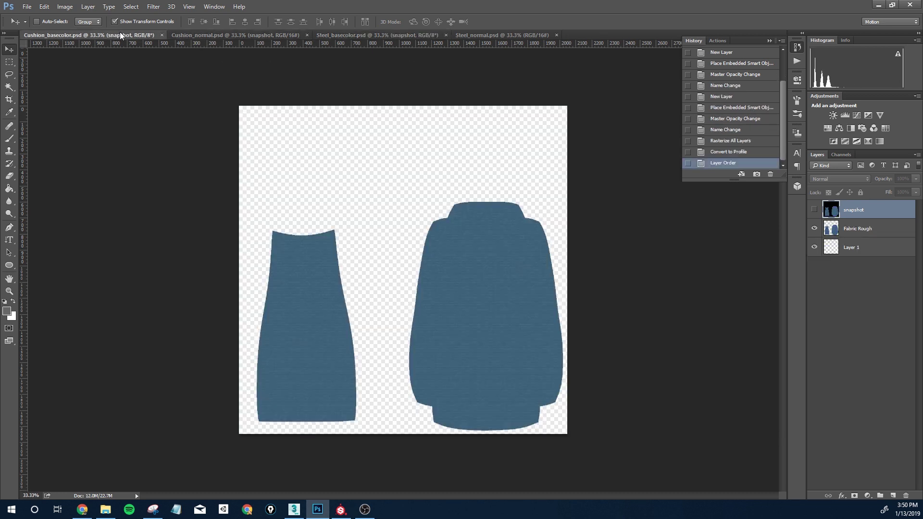
click(355, 35)
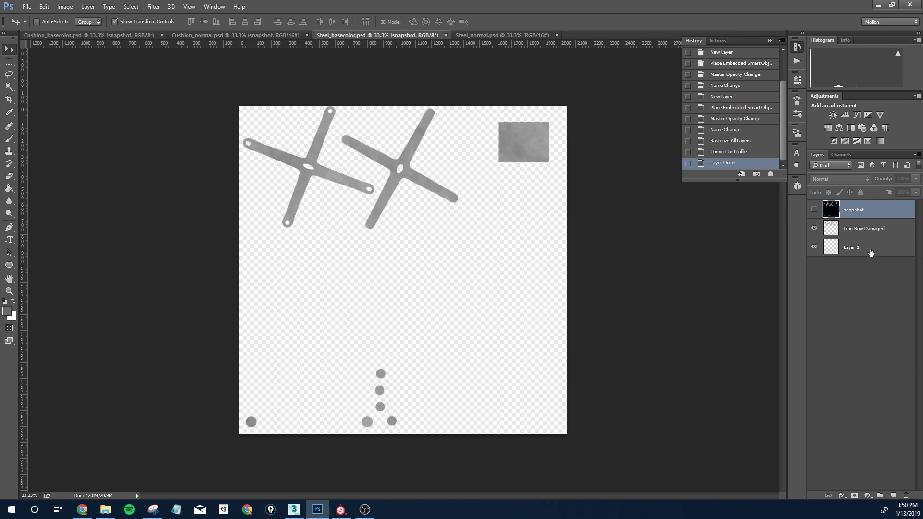
click(871, 252)
shift+click(866, 214)
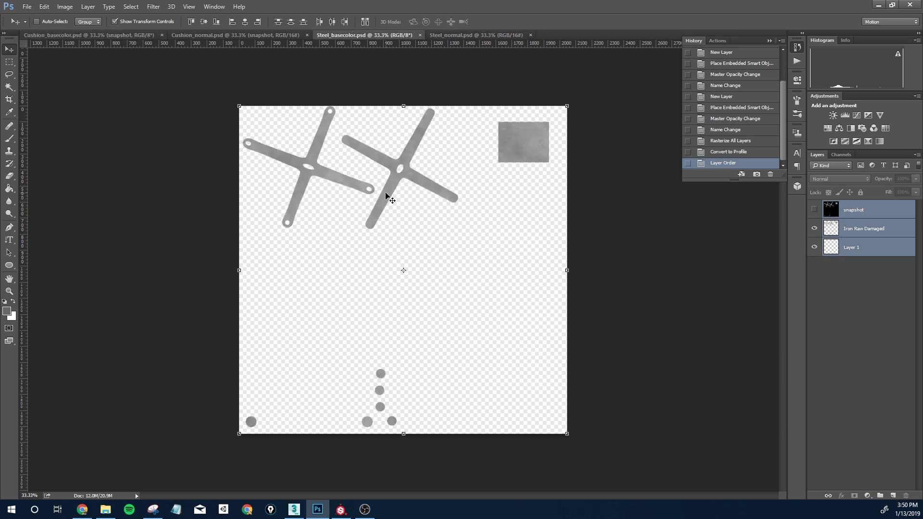
- Copy the Steel_basecolor layers into Cushion_basecolor, then undo it so only cushion layers remain
drag(386, 194, 400, 242)
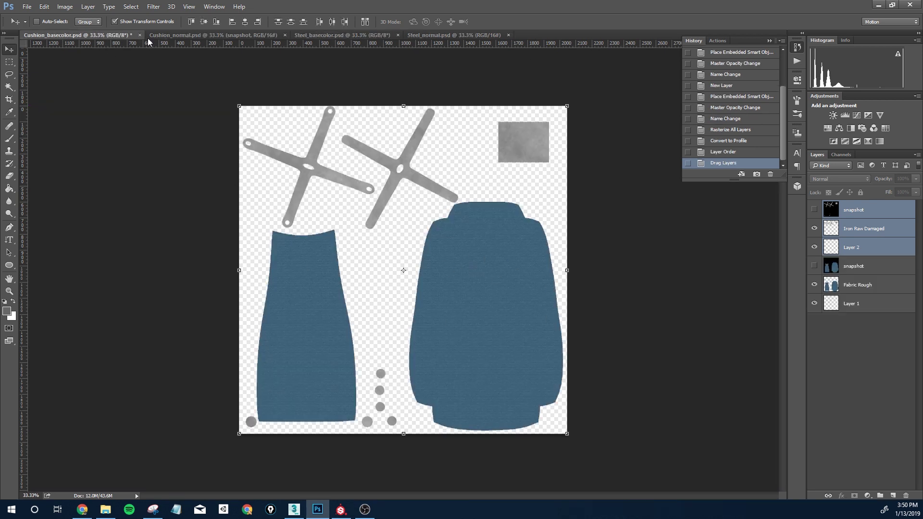
click(27, 6)
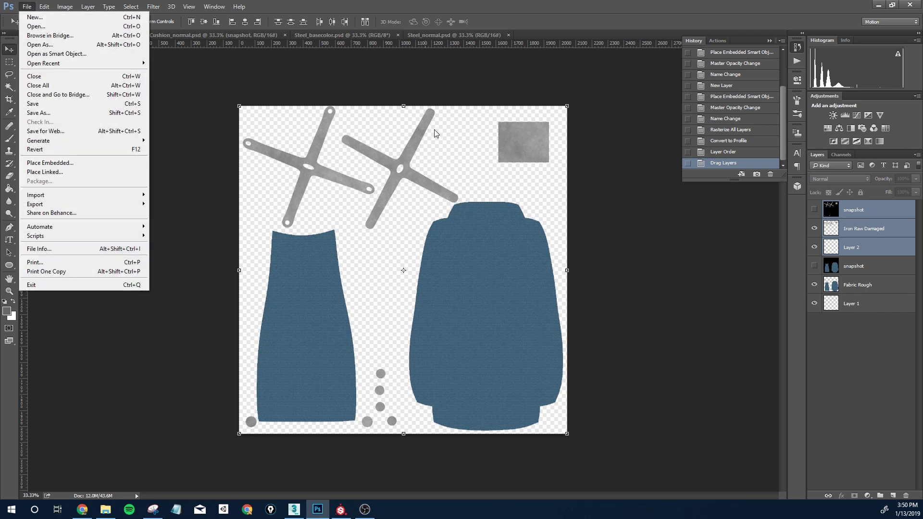
click(837, 344)
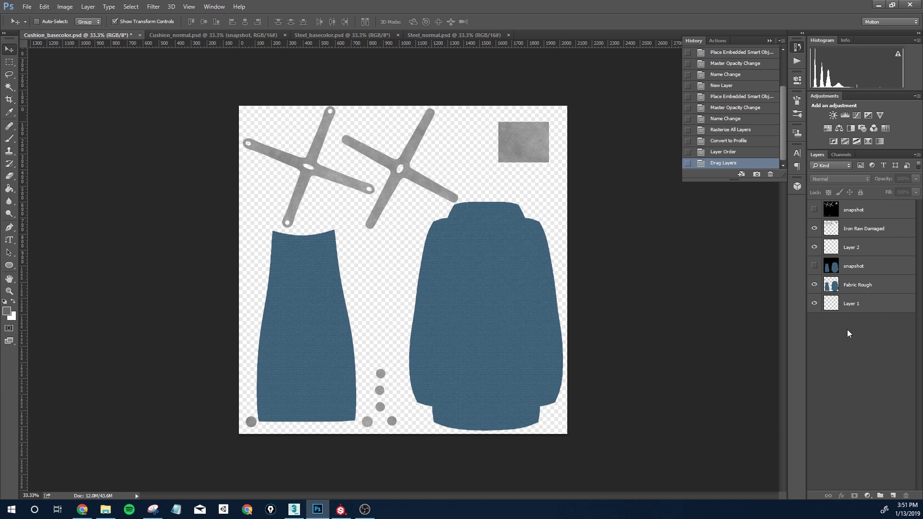
key(ctrl+z)
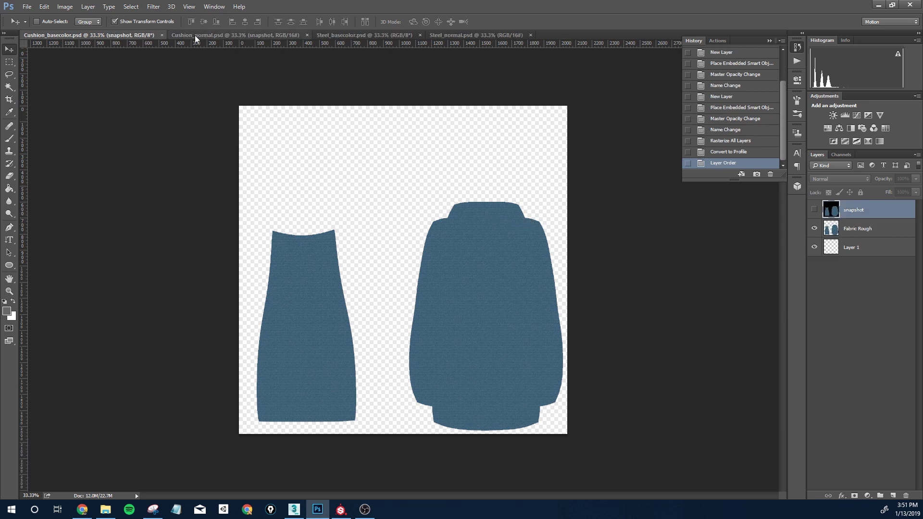
- In Steel_normal, hide the Background and copy Iron Raw Damaged and Layer 1 into Cushion_normal
click(195, 38)
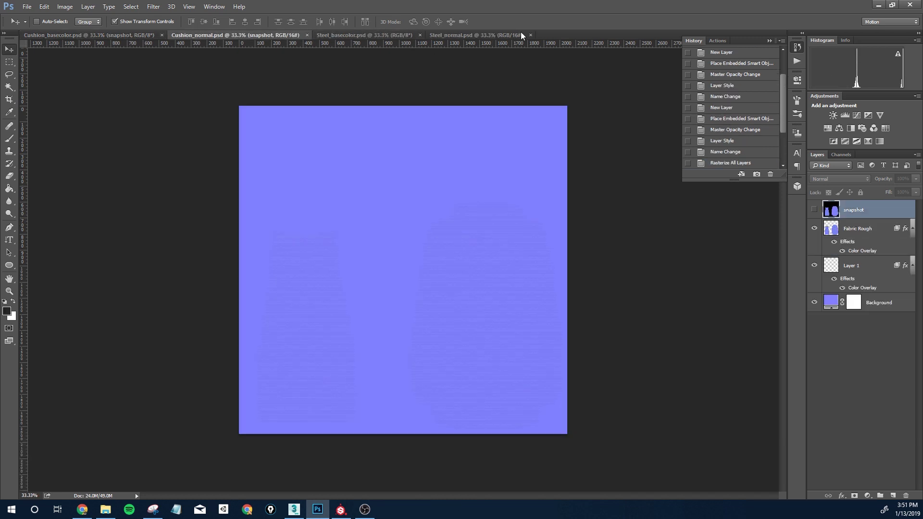
click(467, 37)
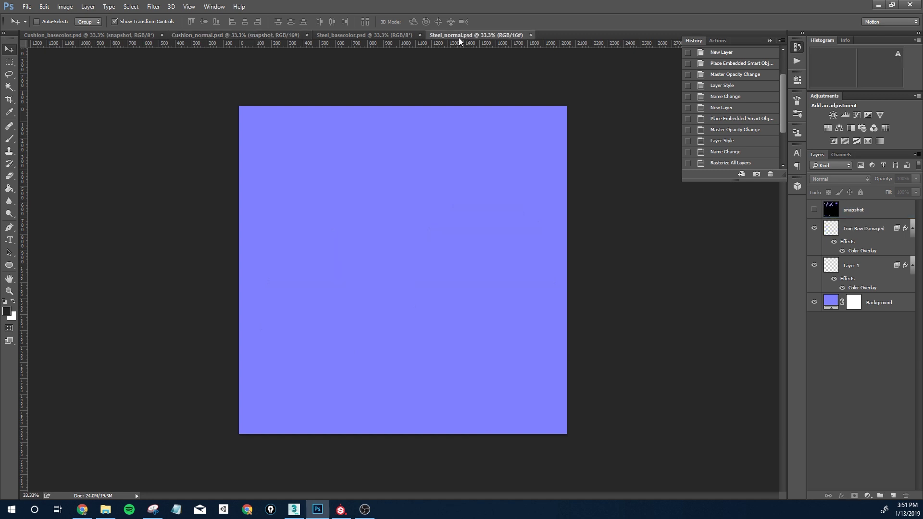
click(813, 303)
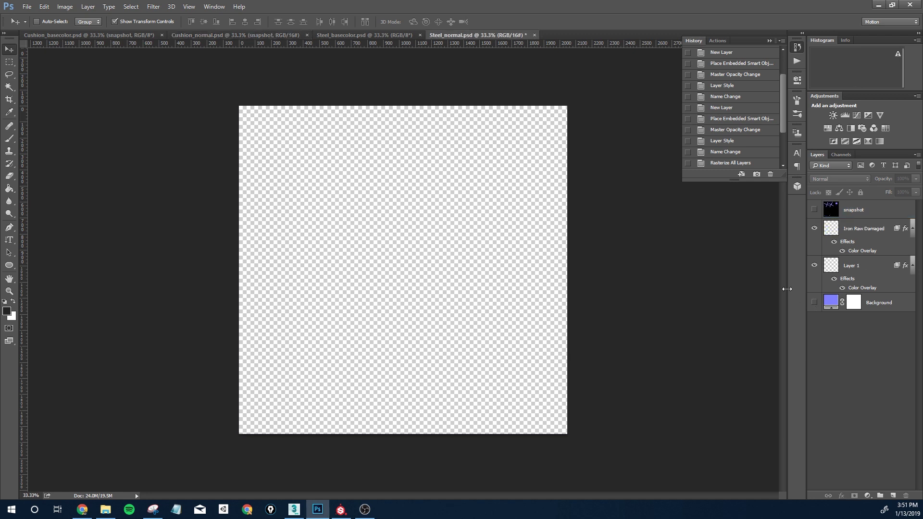
click(815, 303)
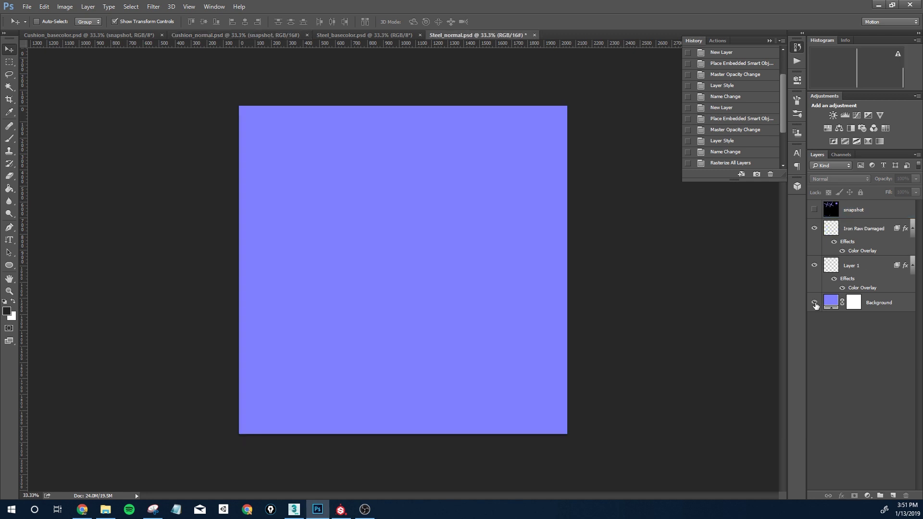
click(814, 303)
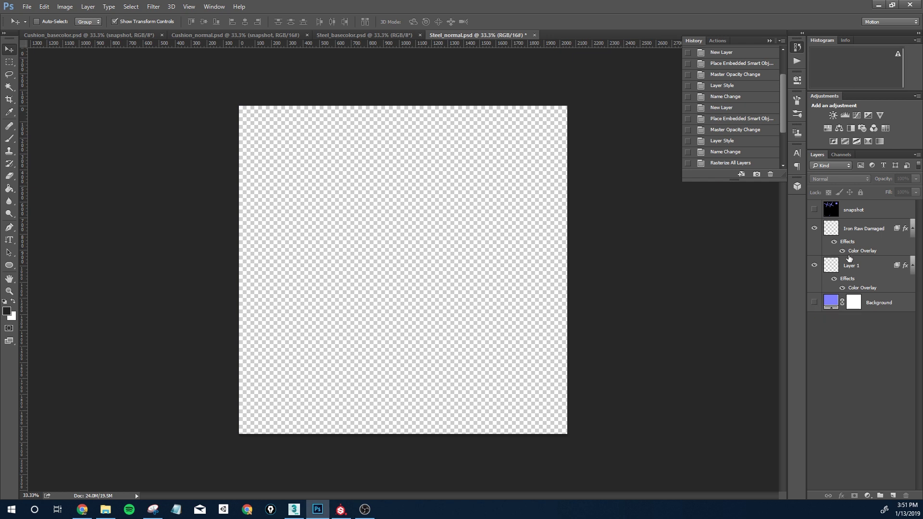
click(870, 235)
ctrl+click(860, 269)
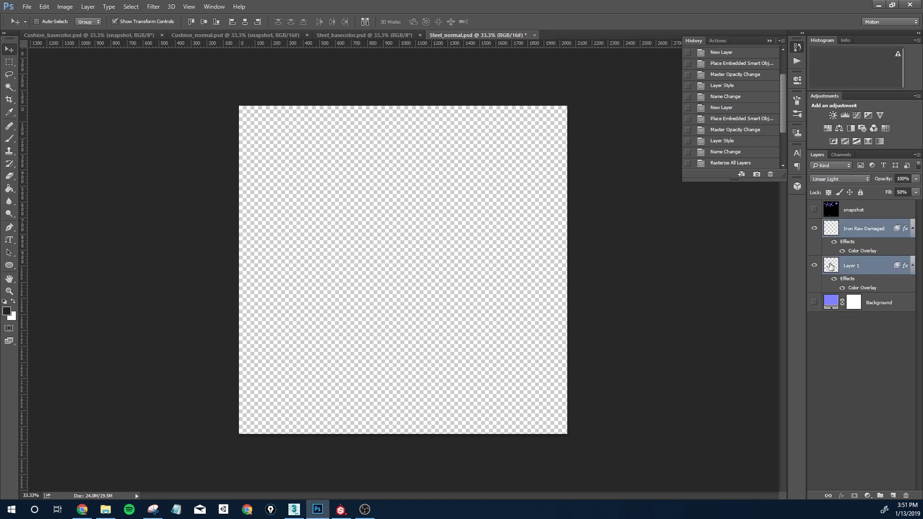
drag(399, 230, 379, 234)
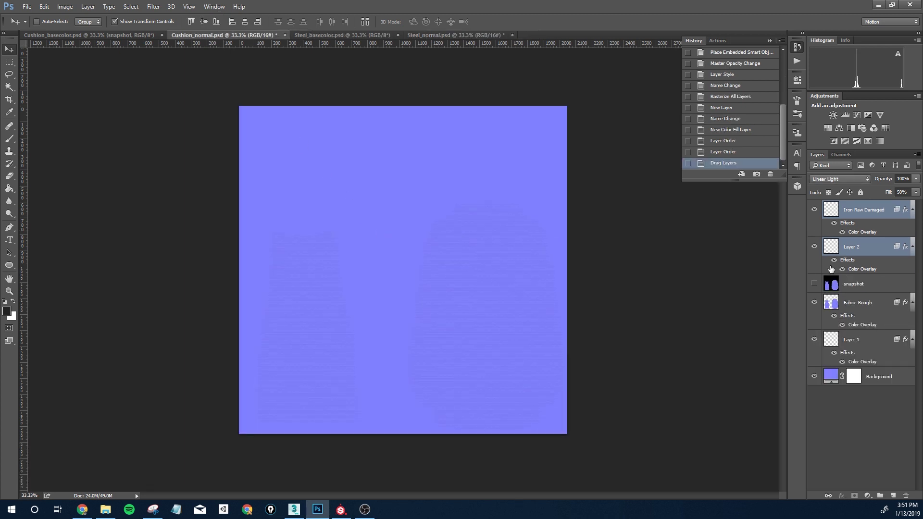
- Check the composite with the snapshot hidden, undo the layer copy, and show Cushion_basecolor.psd
click(813, 285)
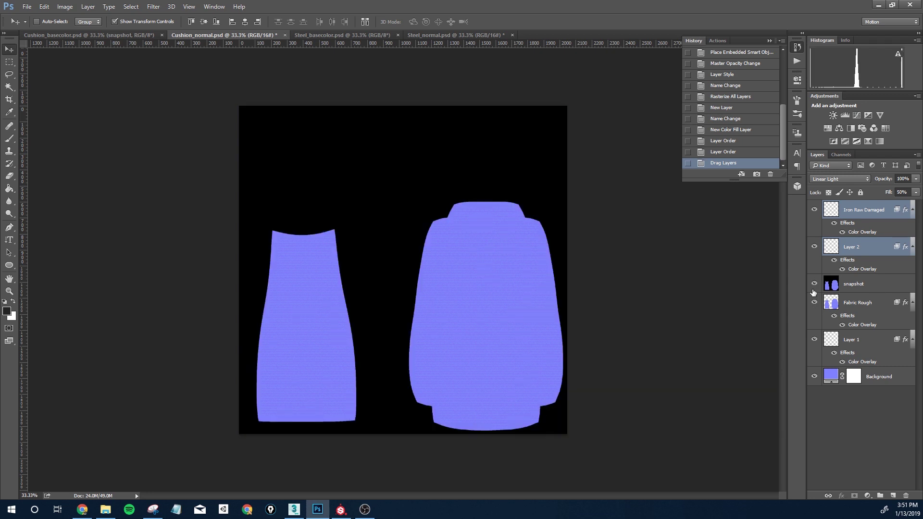
click(817, 285)
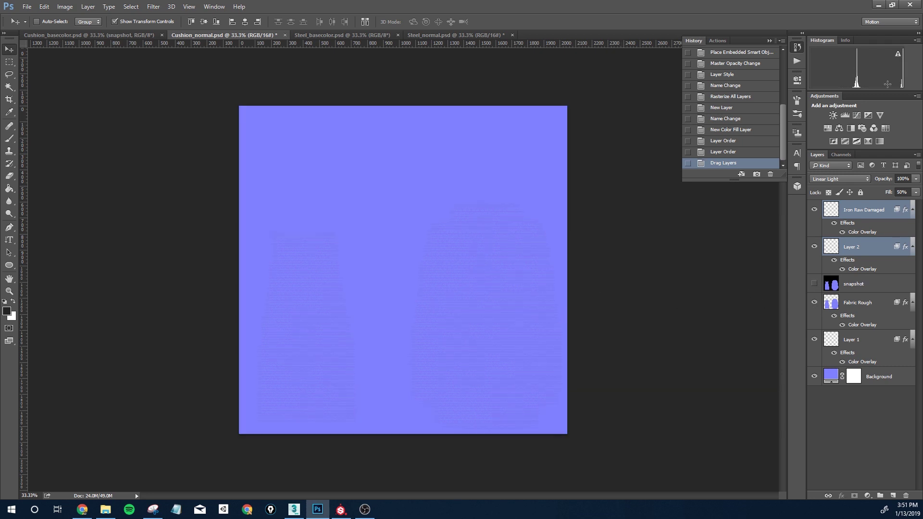
click(351, 269)
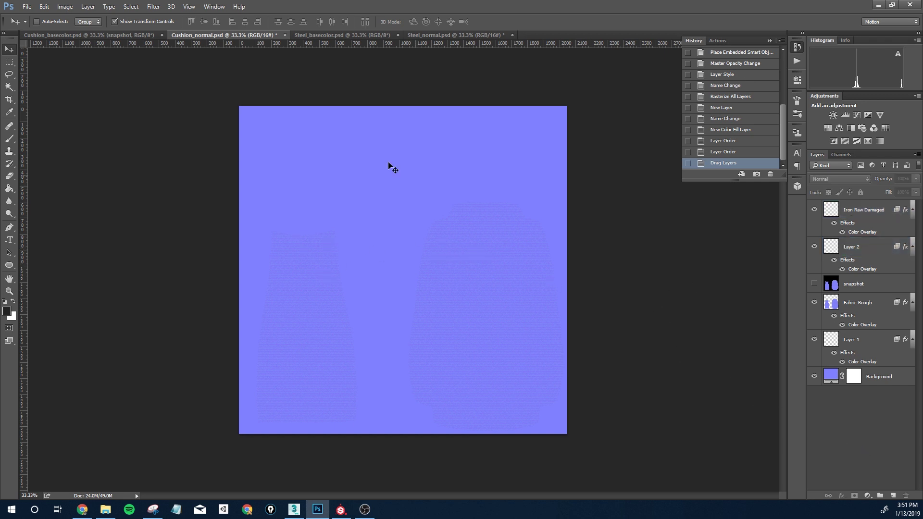
key(ctrl+z)
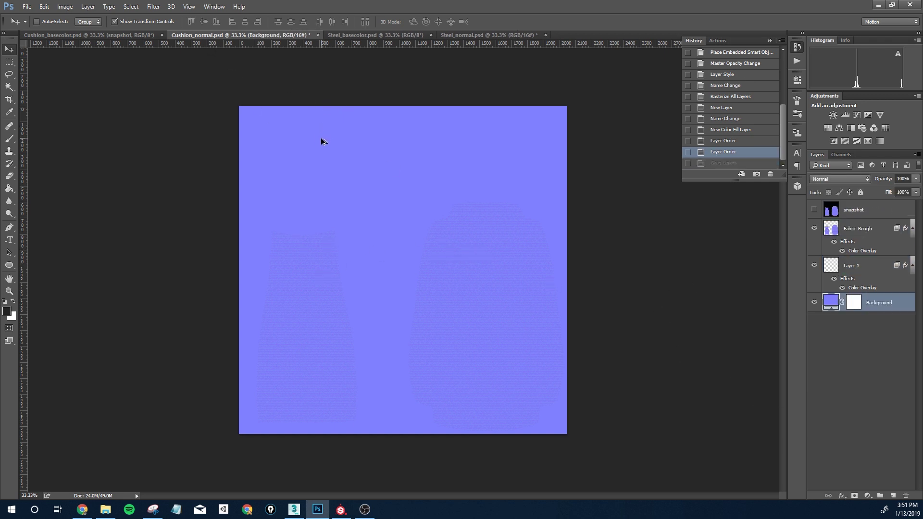
click(108, 37)
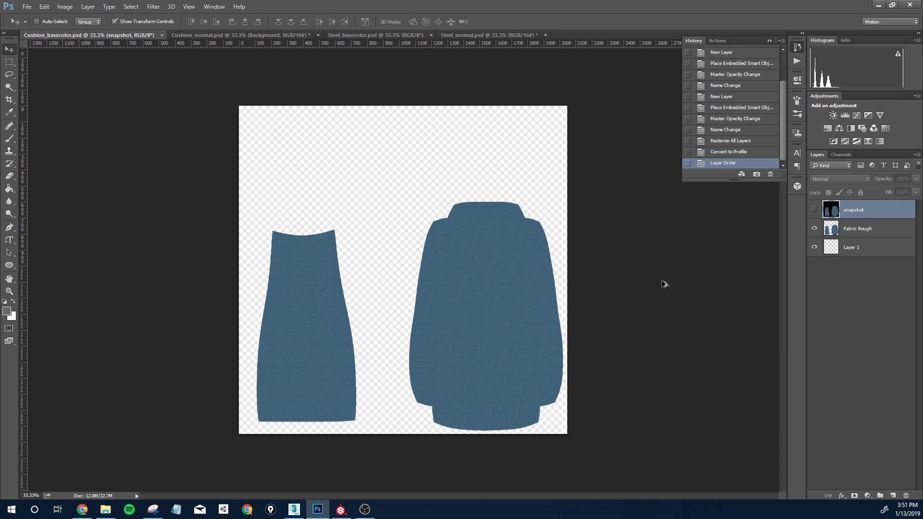
- Run submerger.jsx from the Merger folder via File > Scripts > Browse and confirm saving to disk
click(833, 316)
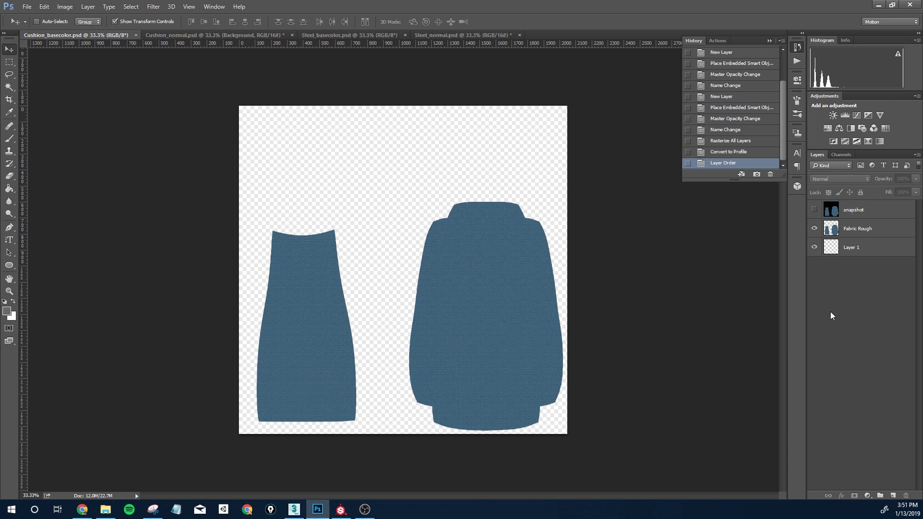
click(30, 8)
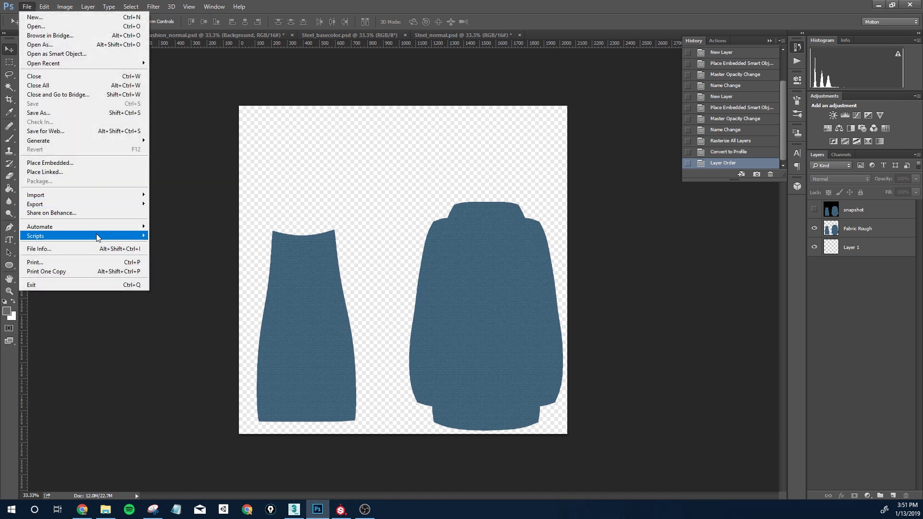
mouse_move(96, 236)
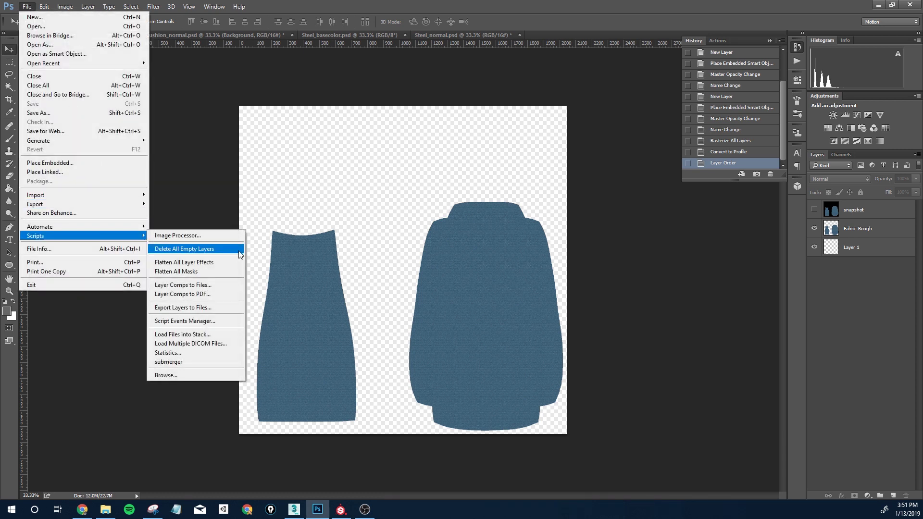
click(182, 375)
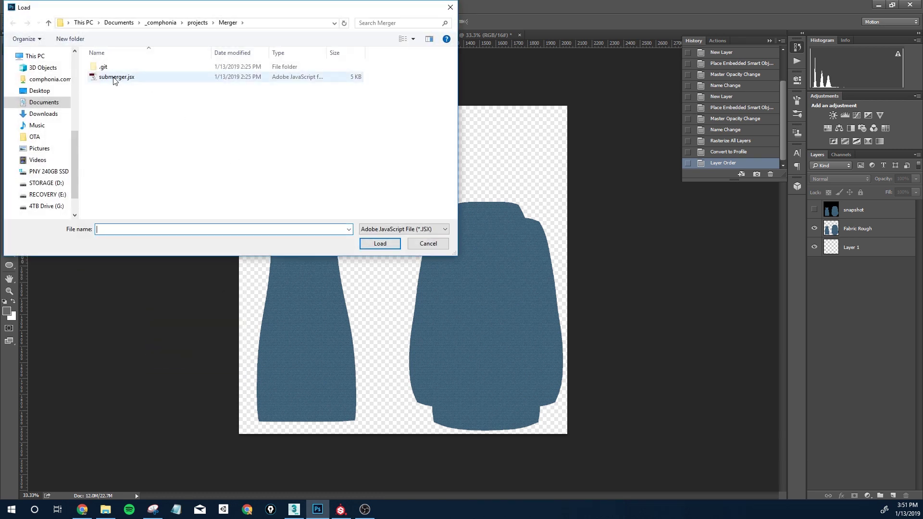
double_click(114, 82)
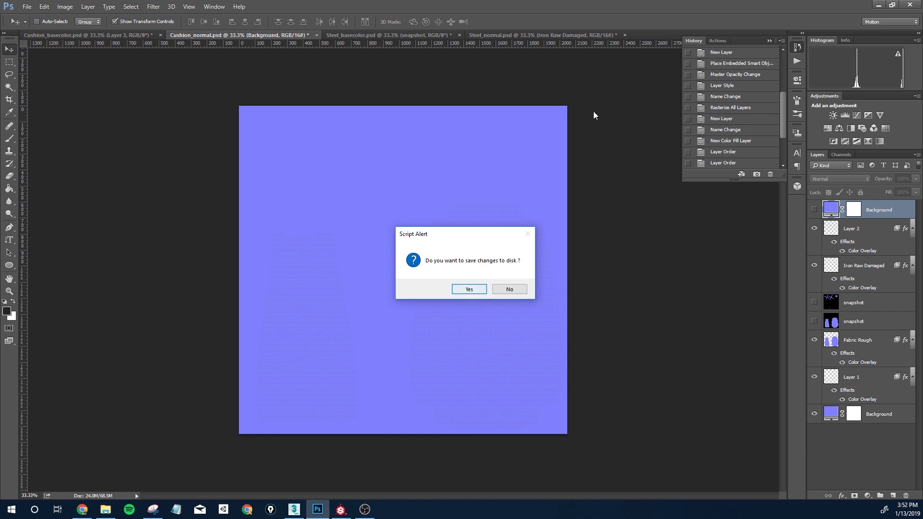
click(470, 289)
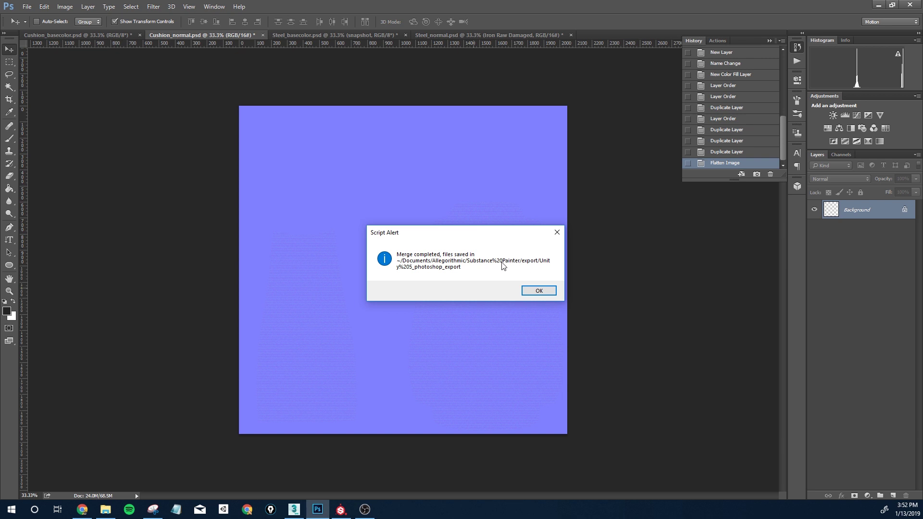
- Acknowledge the merge-complete message, then check the export folder path in Save As and cancel
click(539, 291)
click(27, 6)
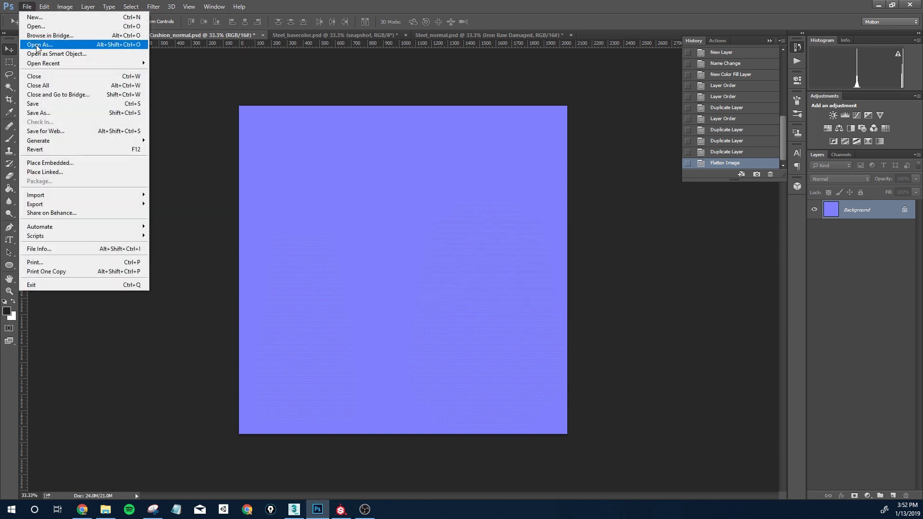
click(55, 112)
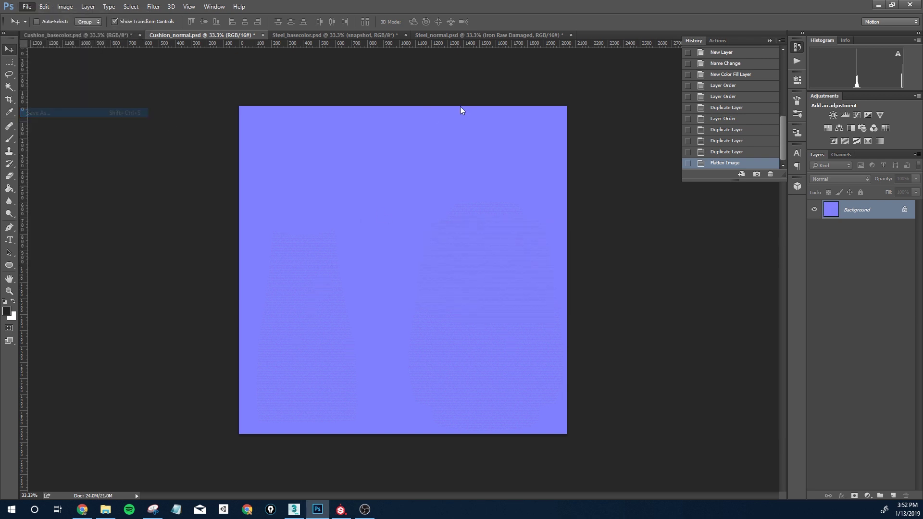
click(320, 24)
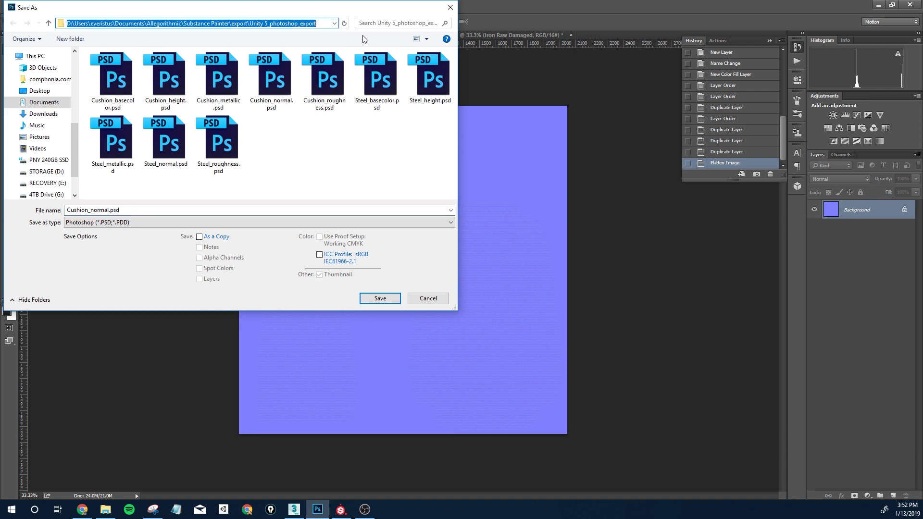
click(450, 8)
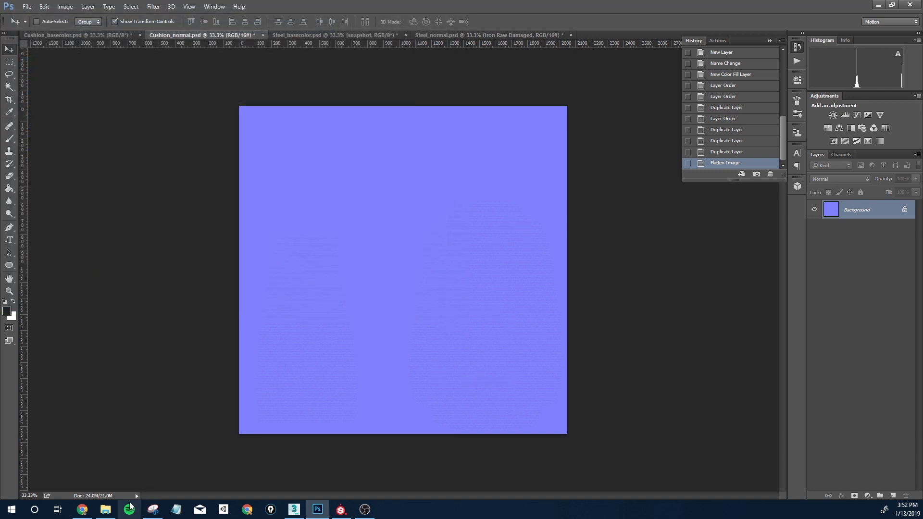
- Open the Unity 5_photoshop_export folder in File Explorer, then return to Cushion_basecolor.psd in Photoshop
click(83, 509)
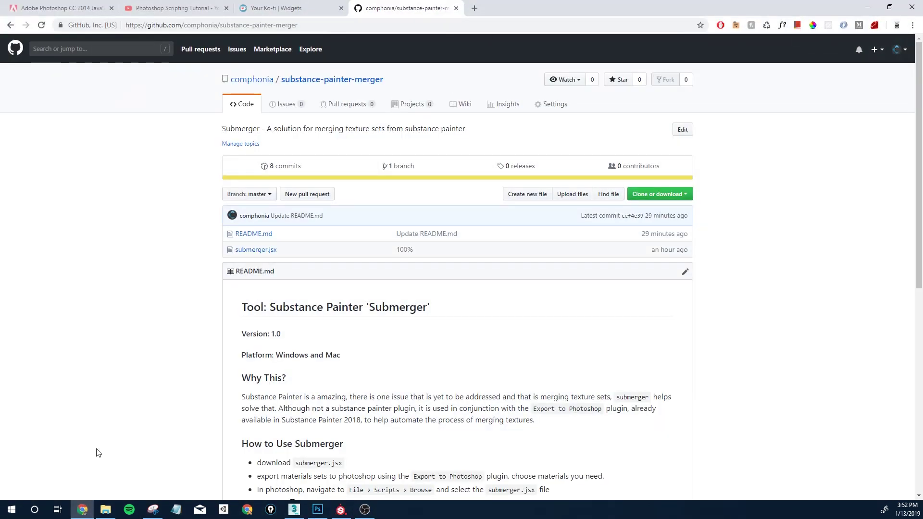
click(82, 509)
click(105, 509)
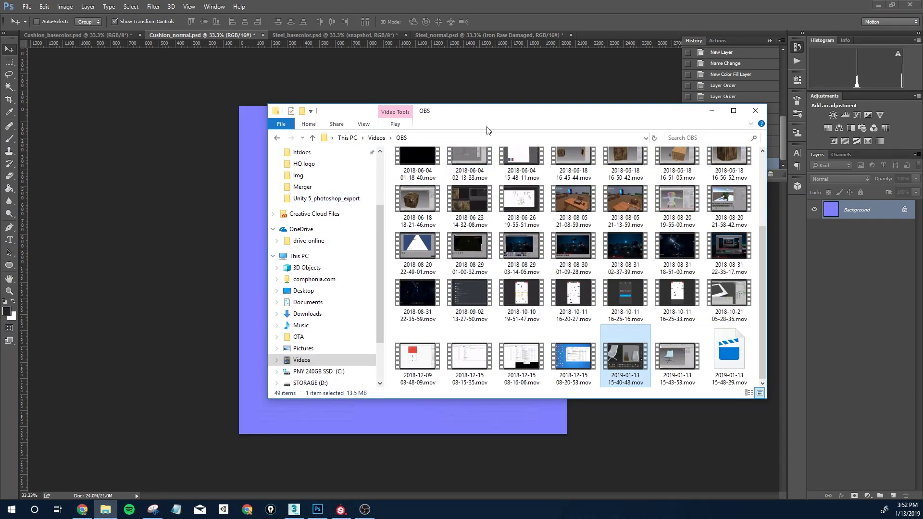
click(480, 138)
text(D:\everistus\Documents\Allegorithmic\Substance Painter\export\Unity 5_photoshop_export)
key(Return)
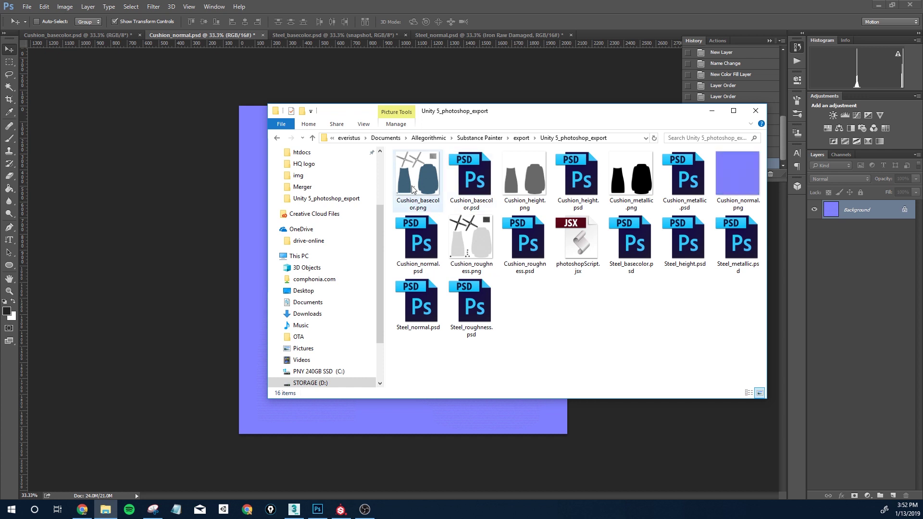
click(171, 82)
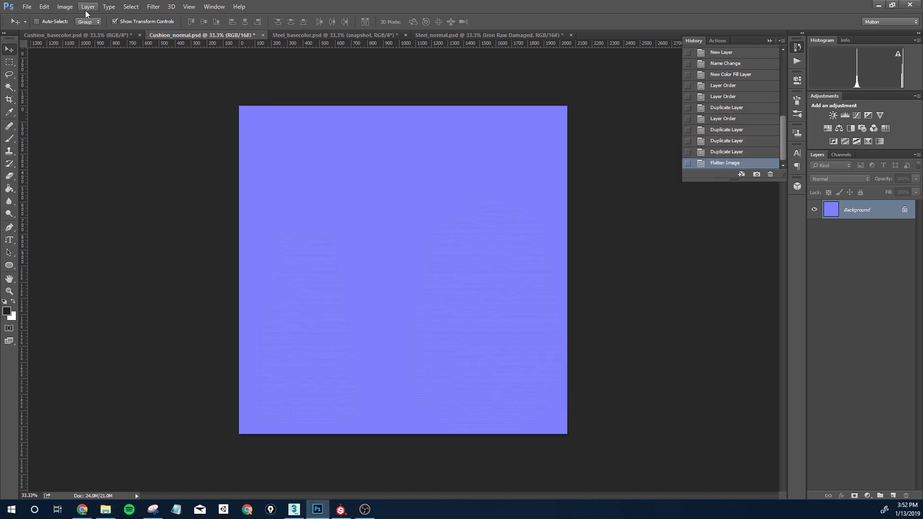
click(94, 35)
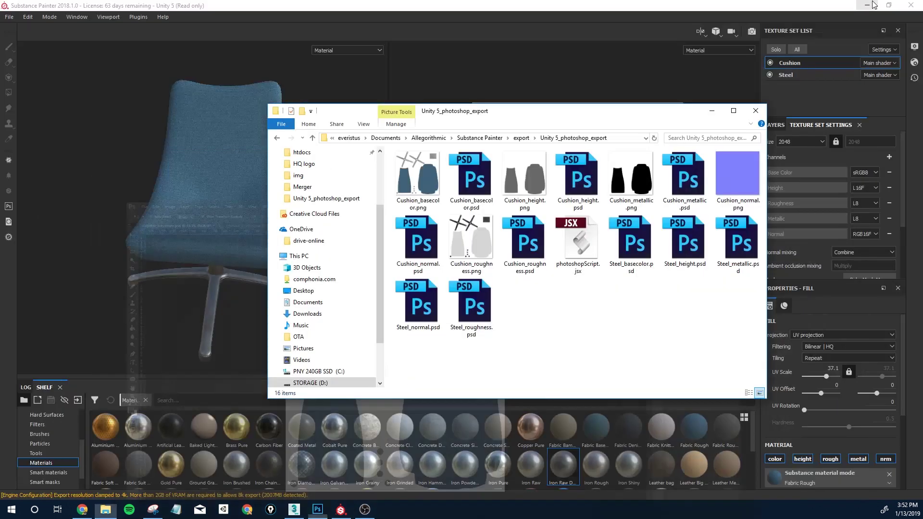
- Minimize Photoshop and preview the merged Cushion_basecolor.png in Photo Viewer, then close it
click(878, 5)
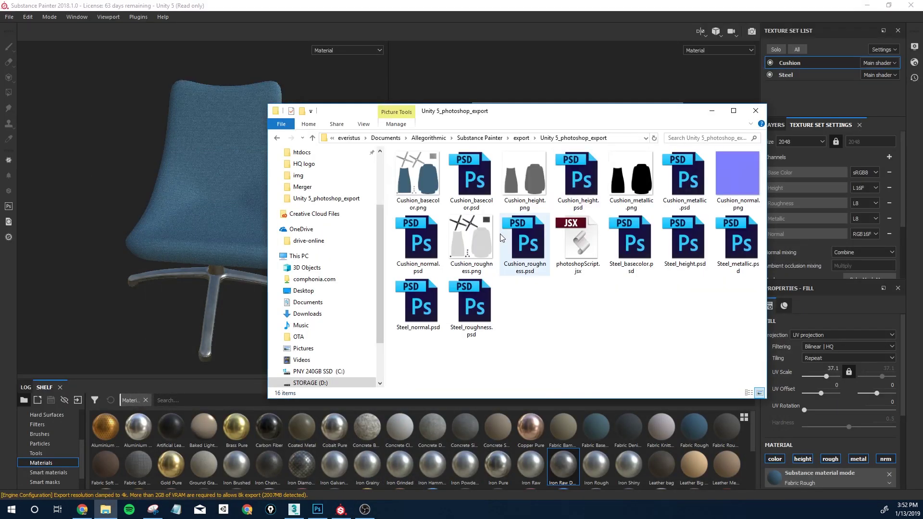
double_click(423, 185)
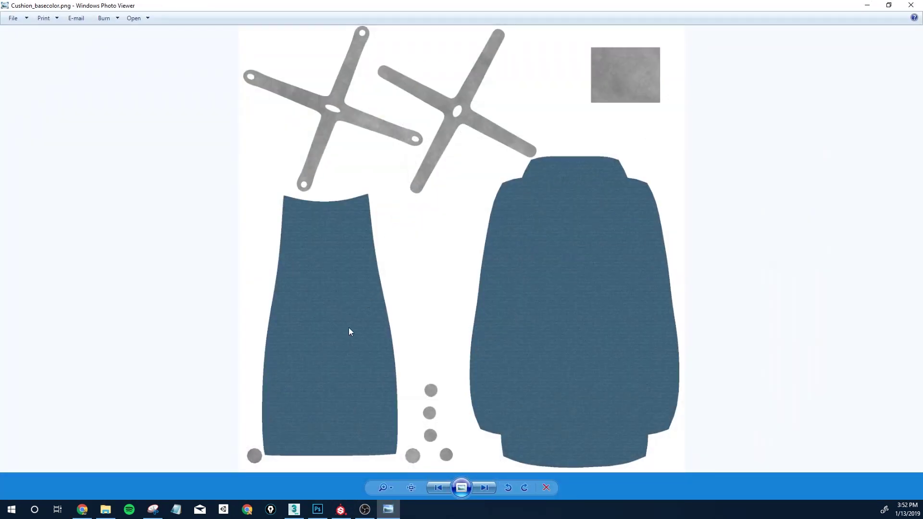
scroll(432, 208, up, 3)
scroll(430, 279, down, 3)
click(910, 5)
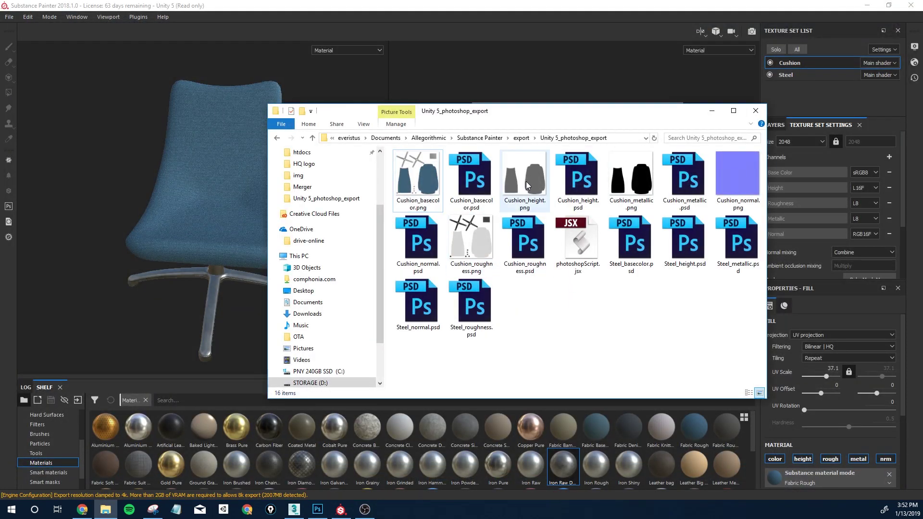
- Preview the merged Cushion_height.png, then minimize the export folder to return to Substance Painter
double_click(526, 185)
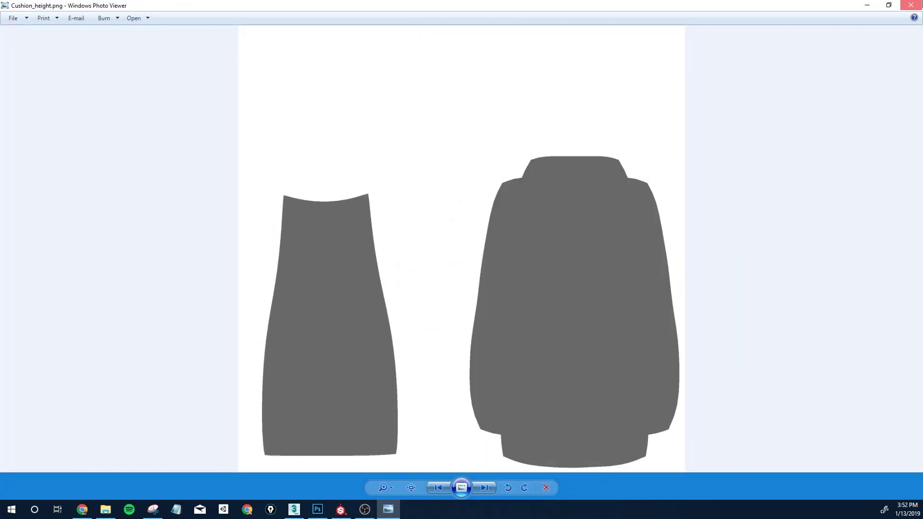
key(Escape)
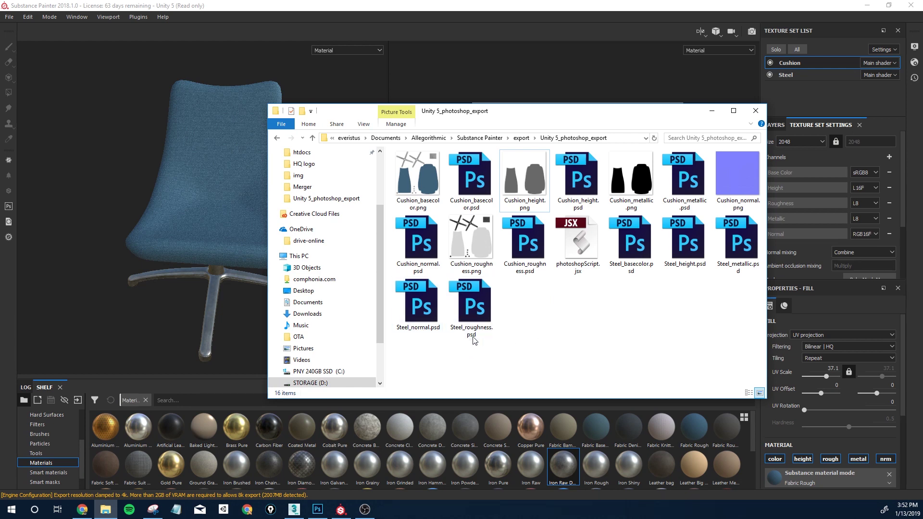
click(711, 114)
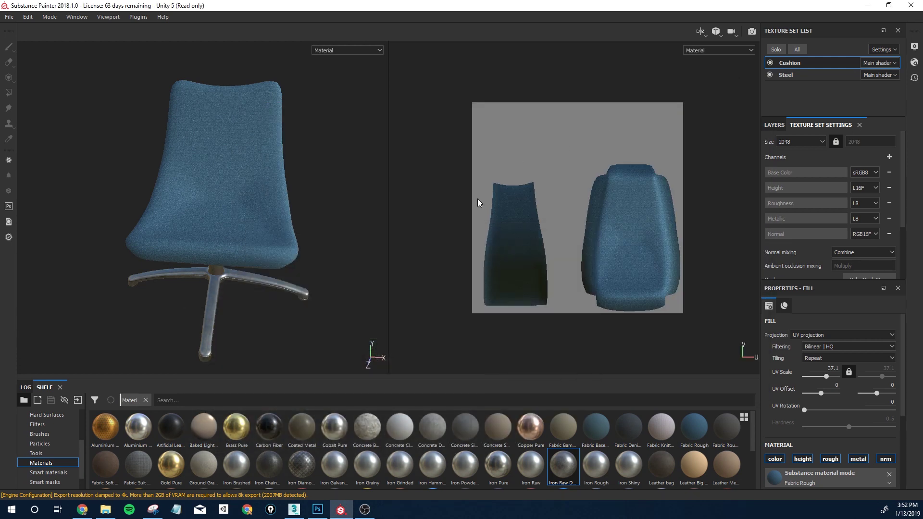